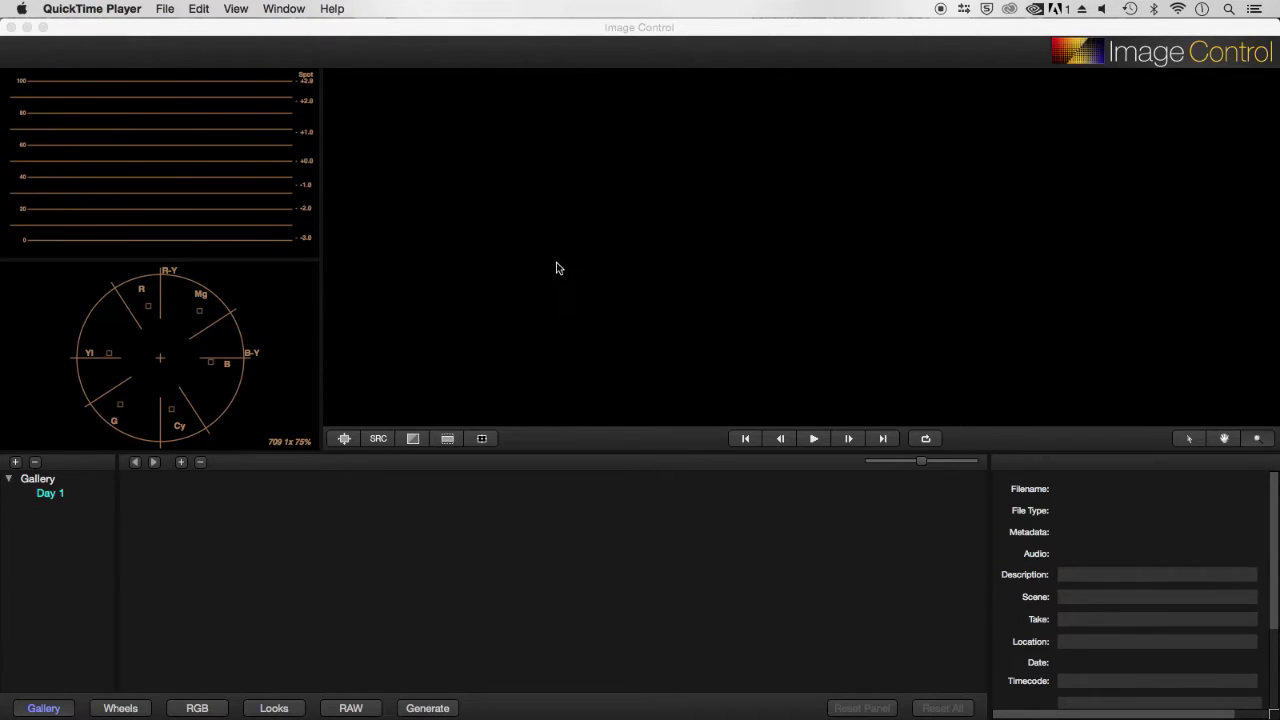
Create a new project named iCDemo on the Desktop.
click(715, 80)
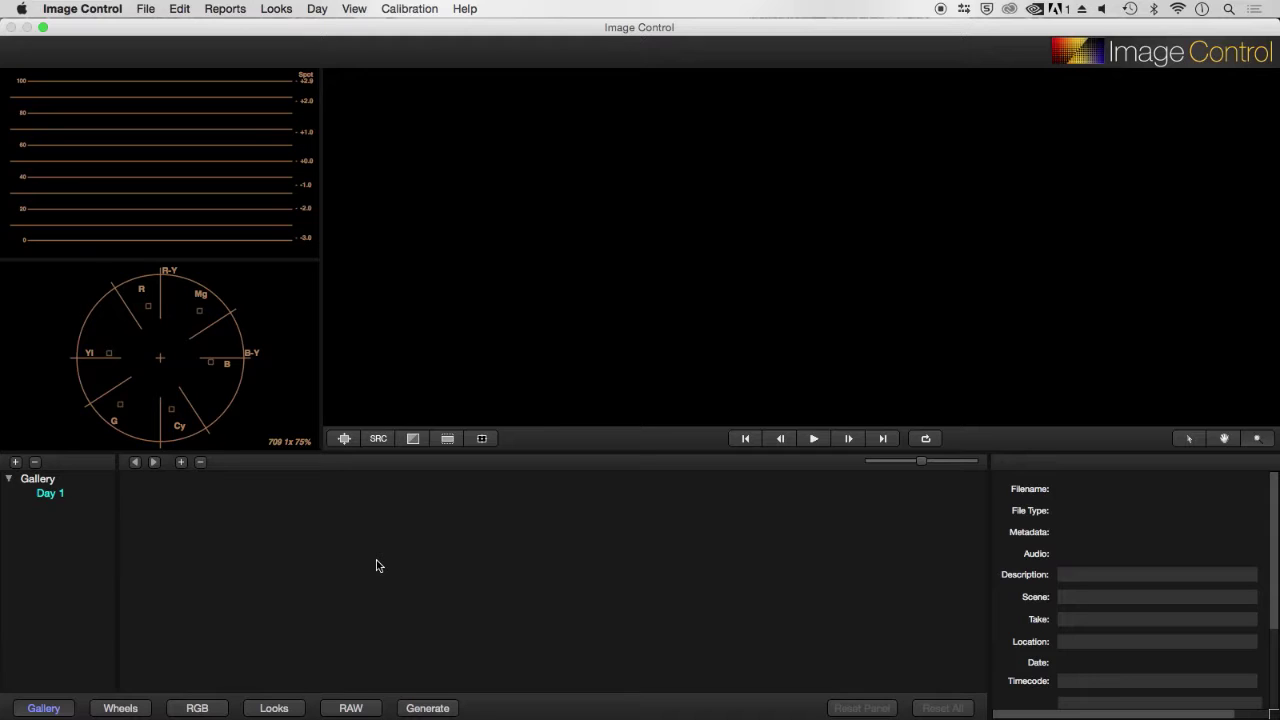
click(145, 9)
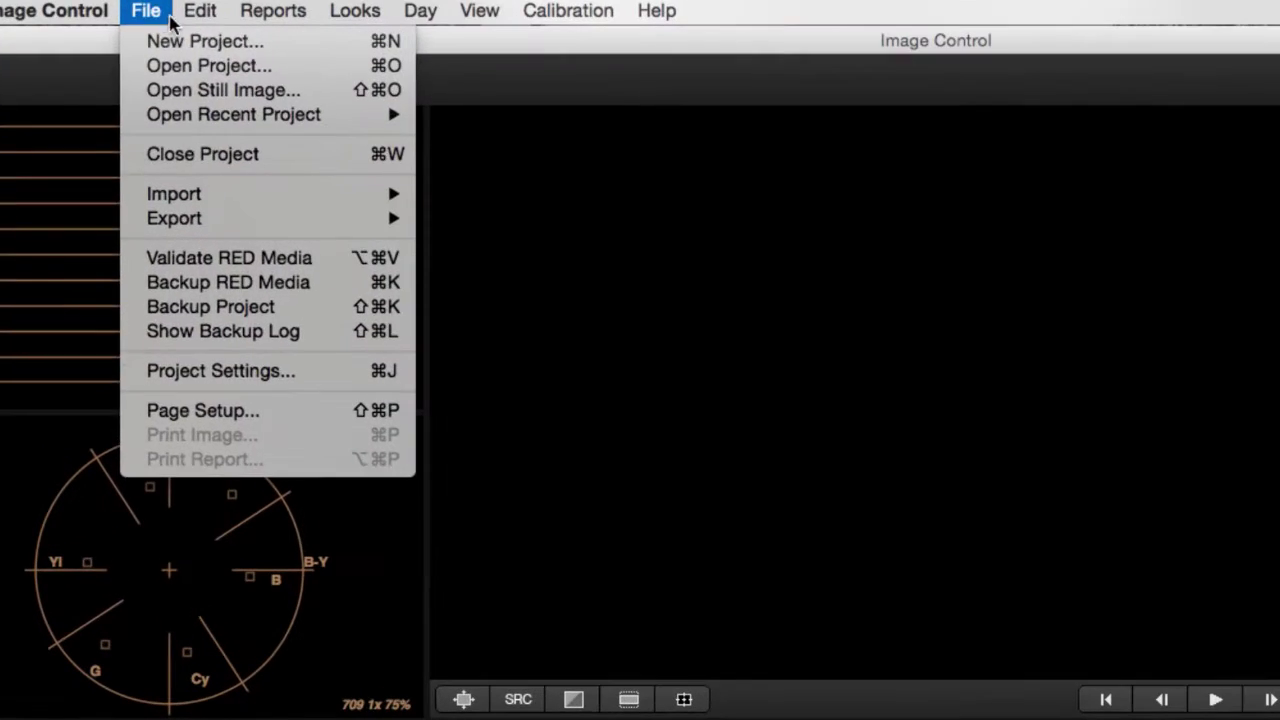
click(176, 42)
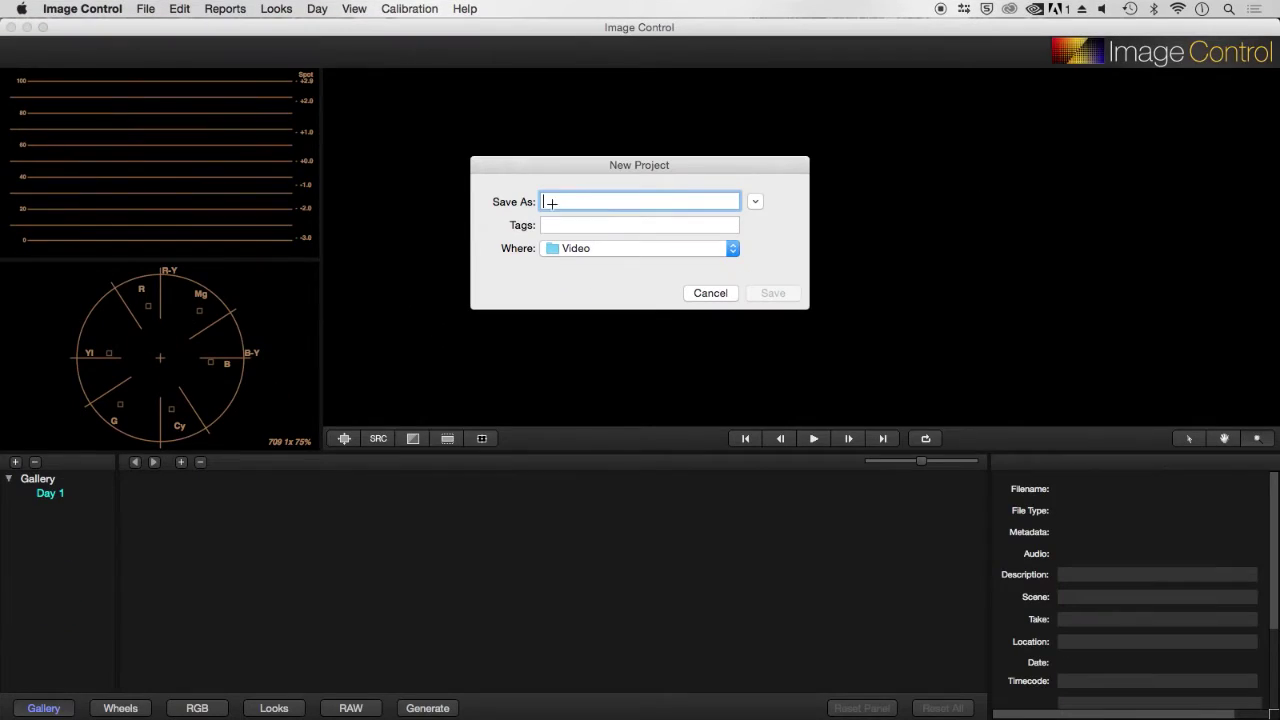
click(580, 249)
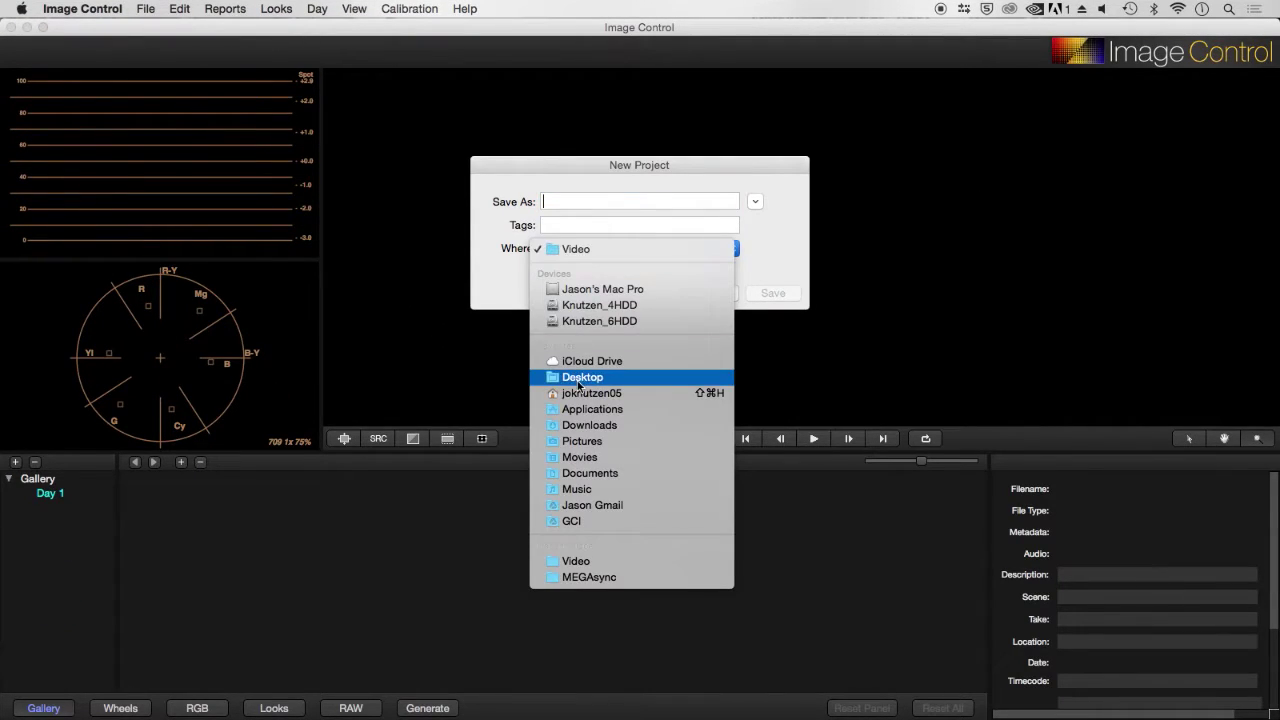
click(582, 377)
text(iCDemo)
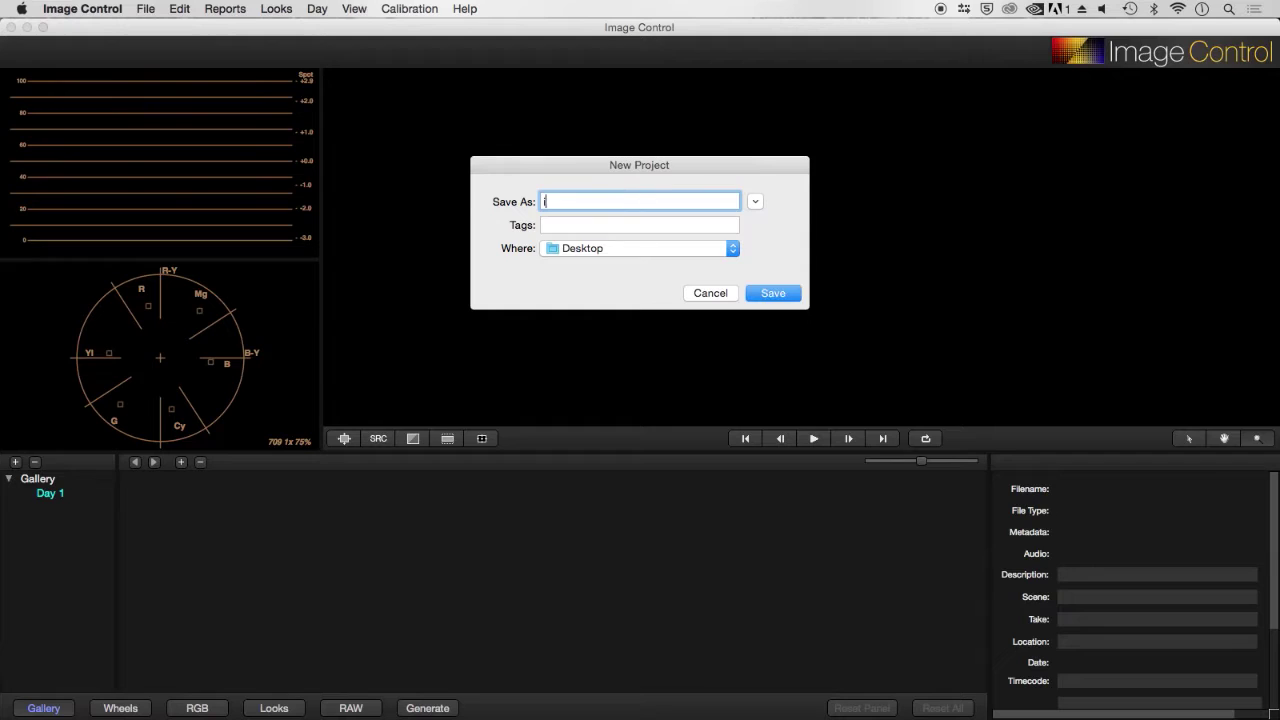
key(Return)
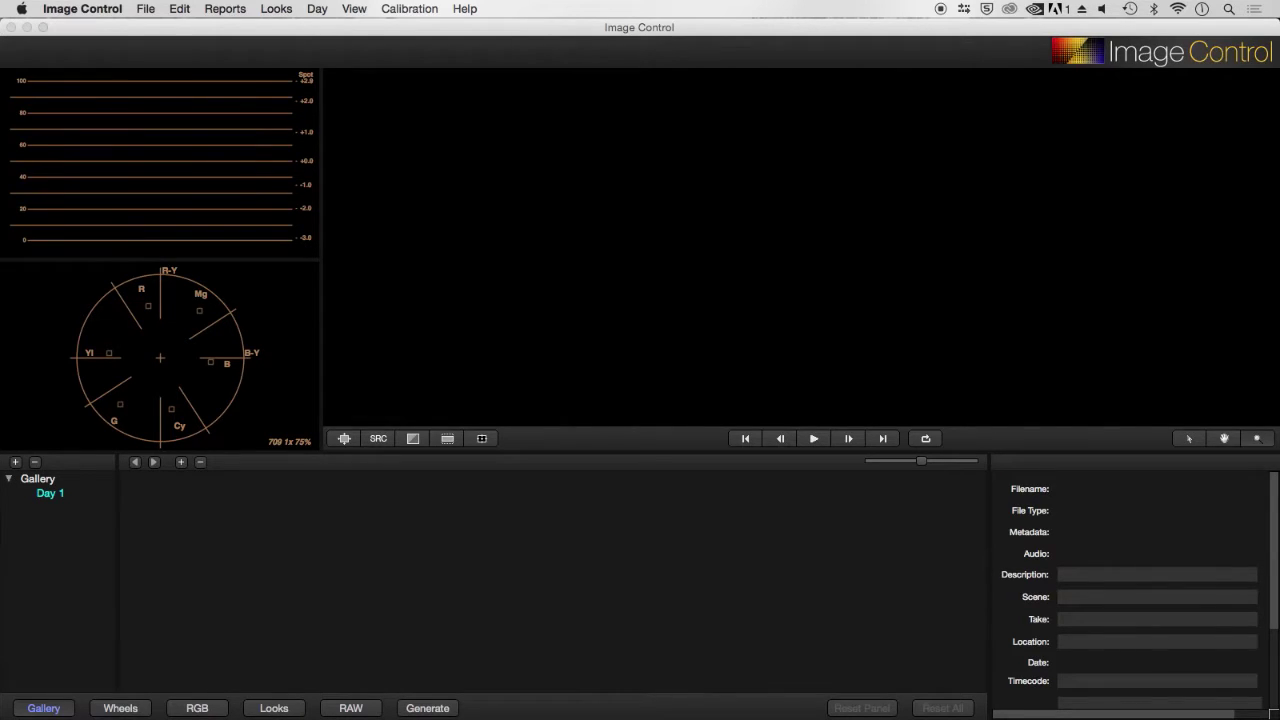
Set the project type to RED Digital Cinema in the project settings.
click(146, 9)
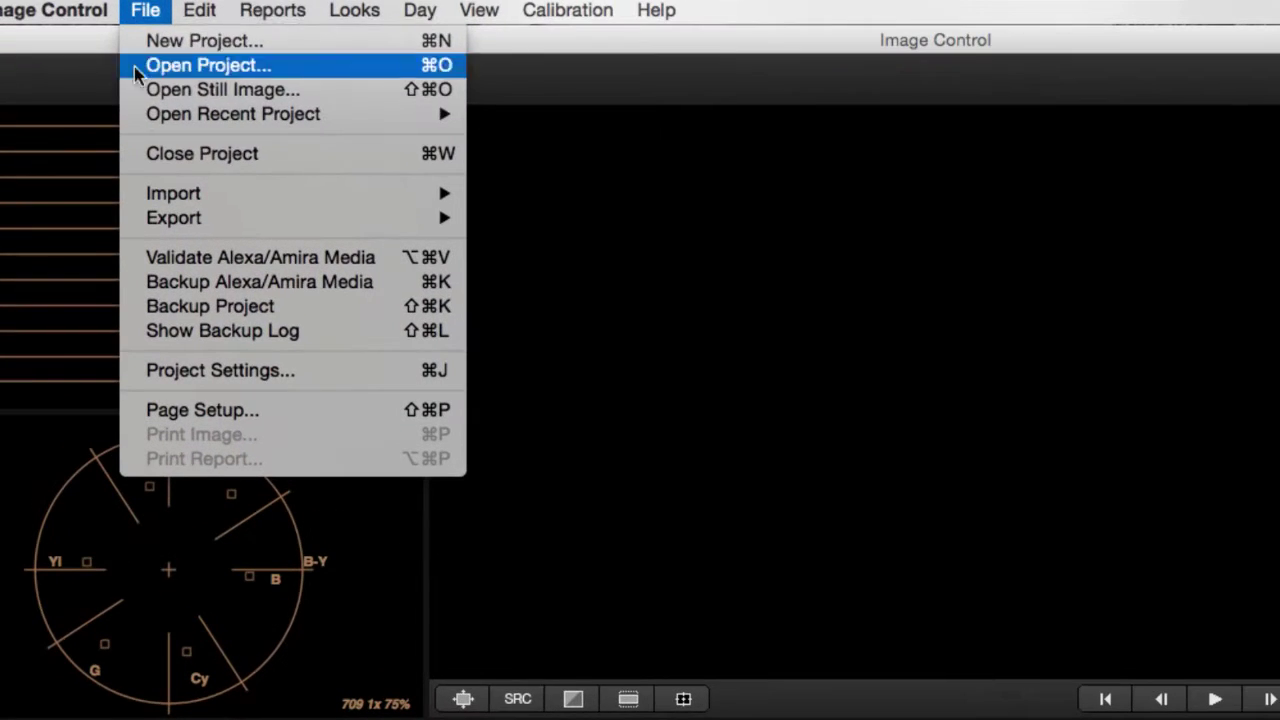
click(207, 375)
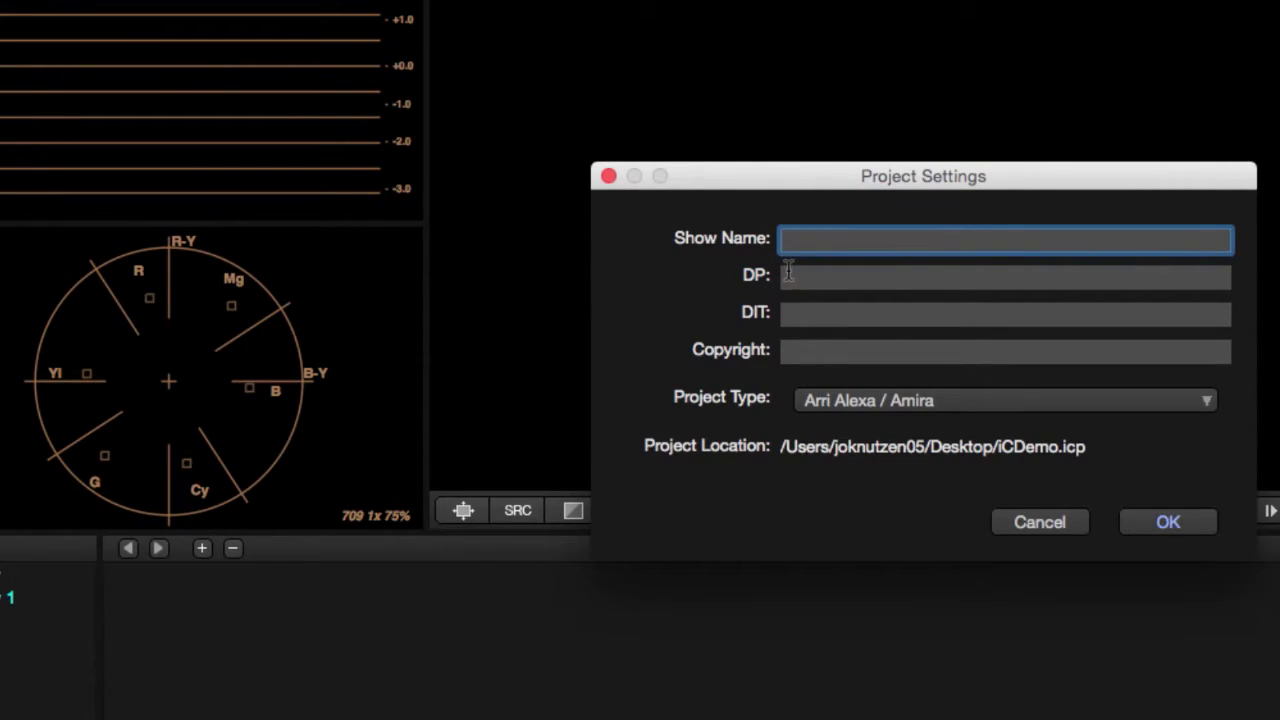
click(829, 410)
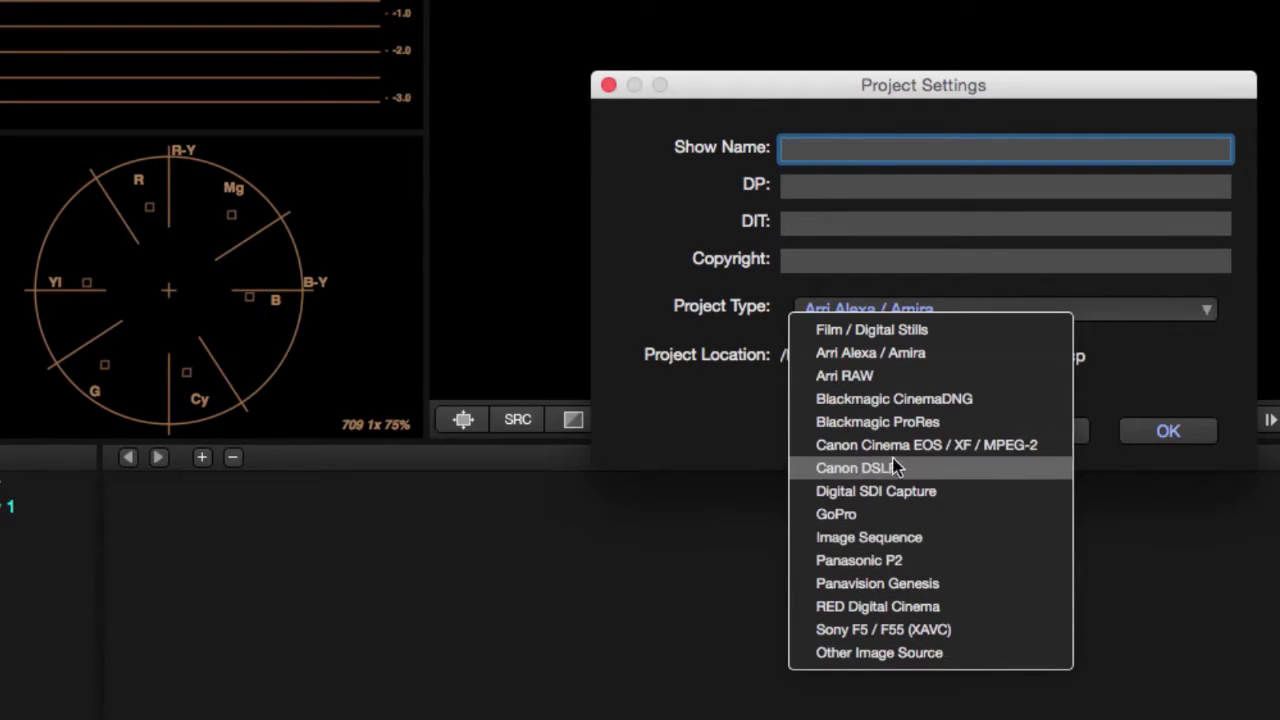
click(700, 325)
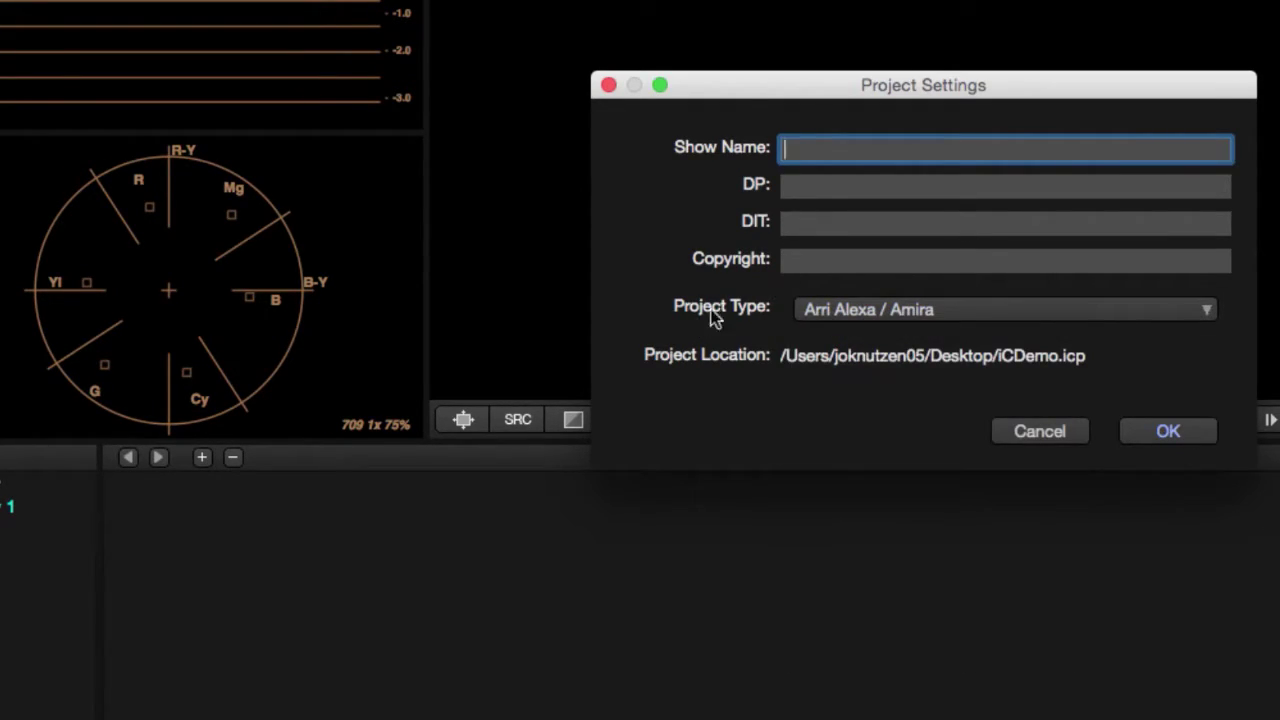
click(884, 309)
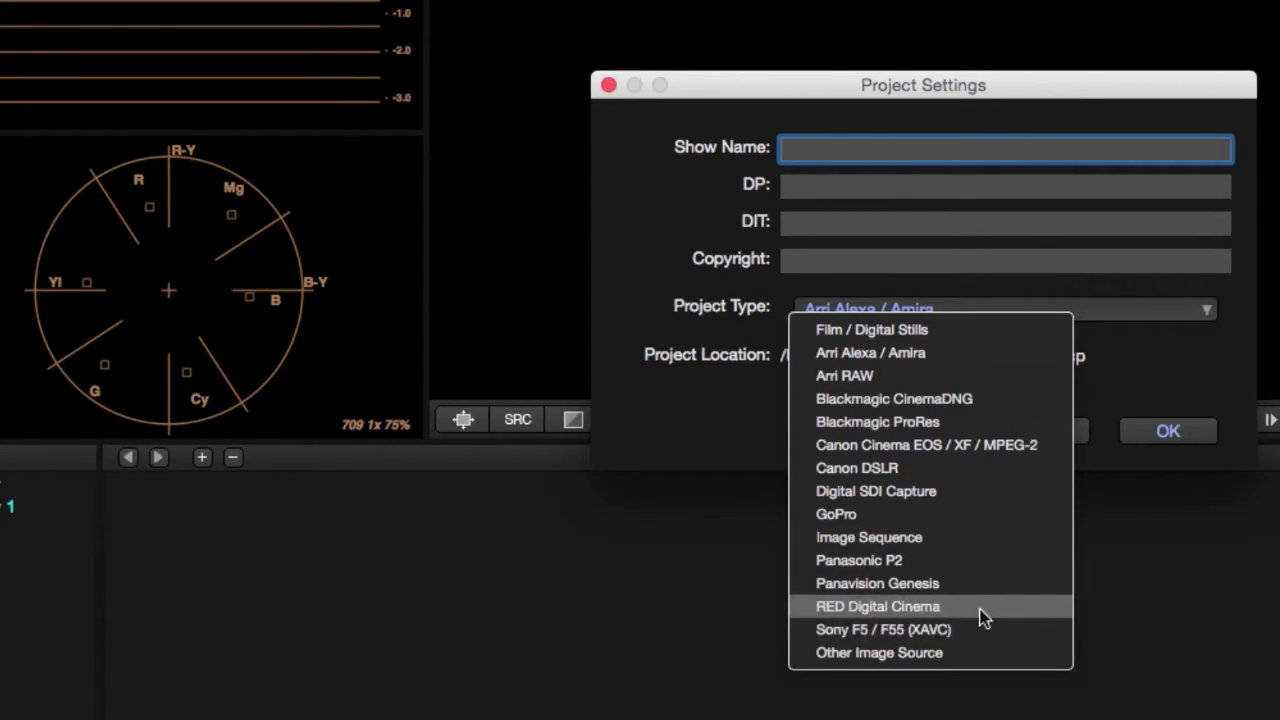
click(949, 606)
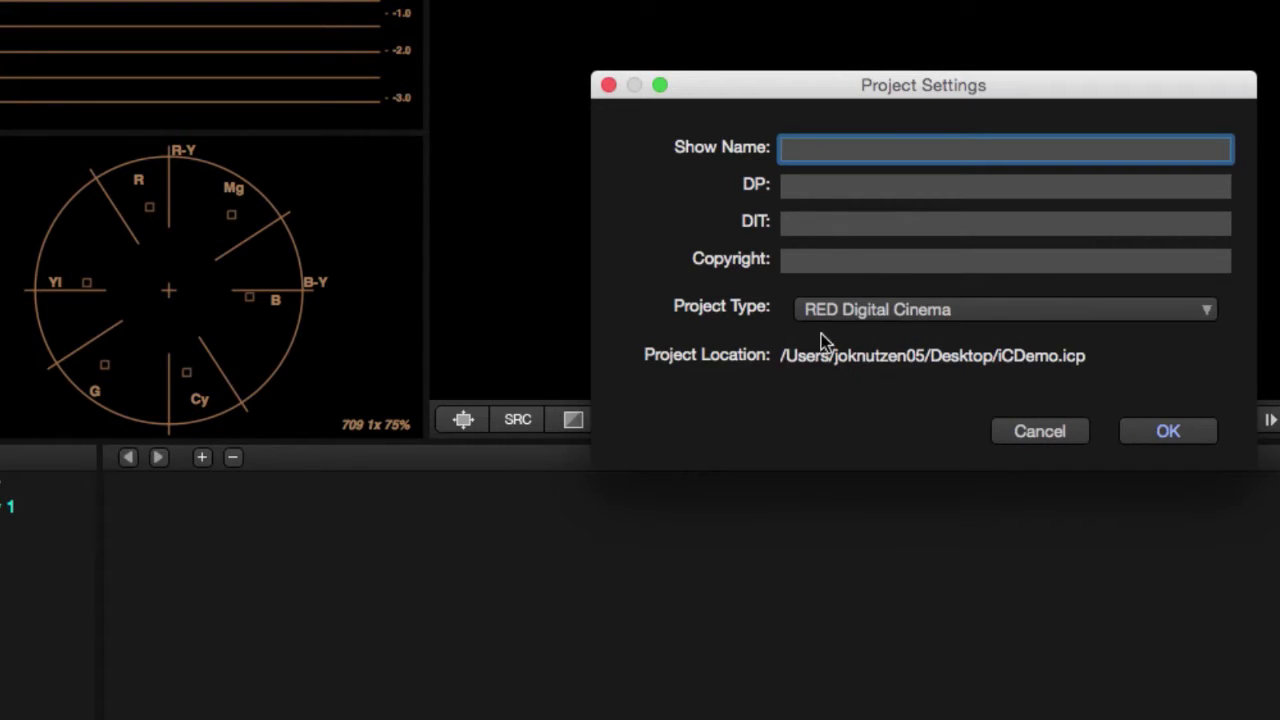
click(1166, 432)
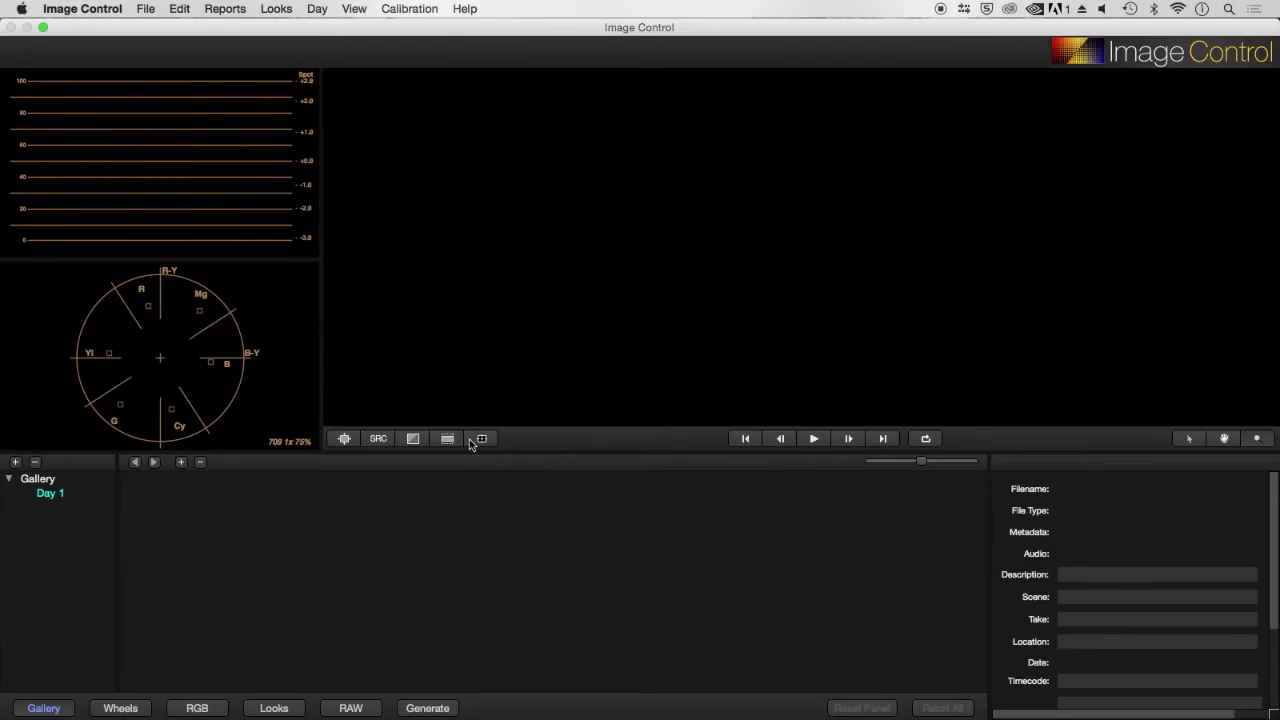
Open the backup preferences and choose MD5 Checksum as the backup verification method.
click(122, 8)
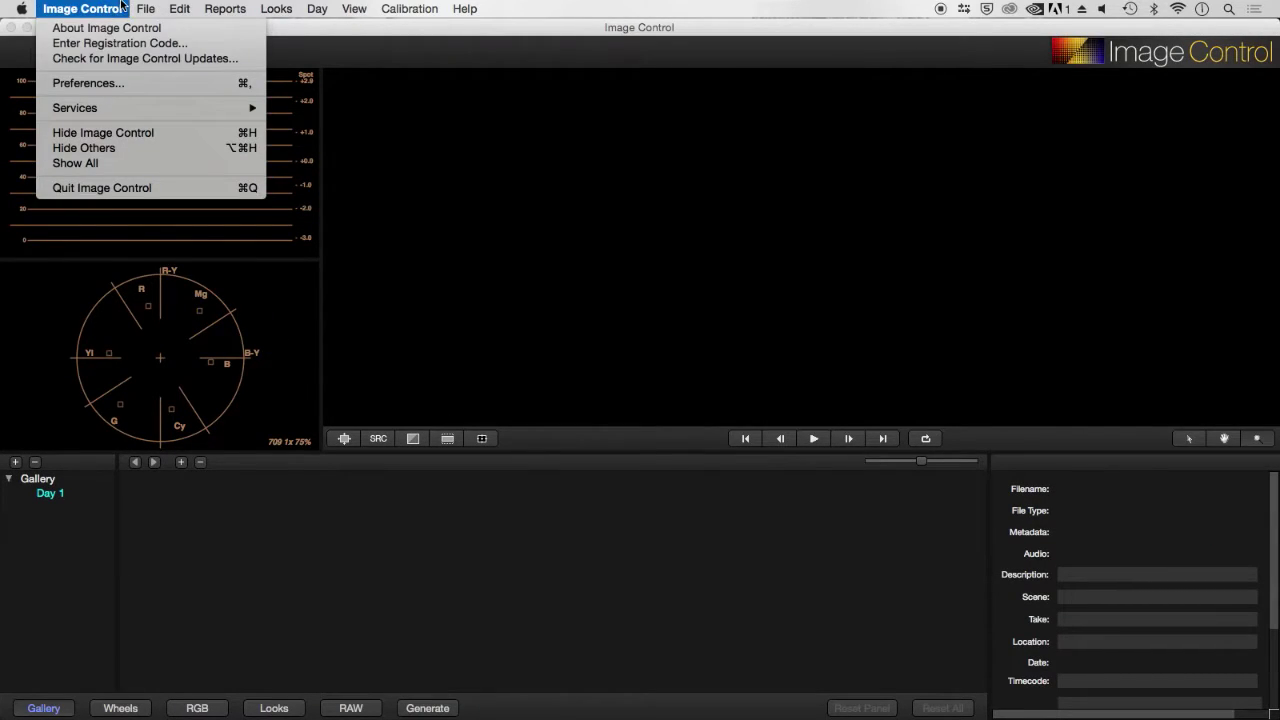
key(alt)
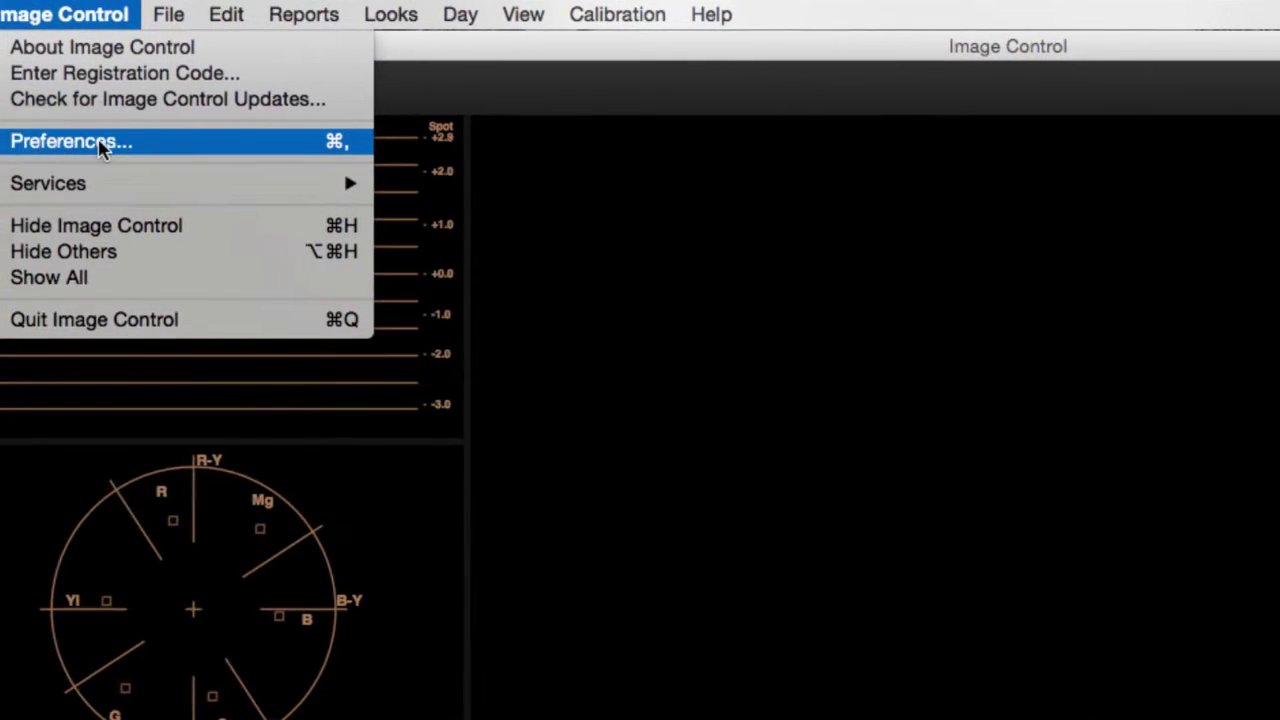
click(100, 143)
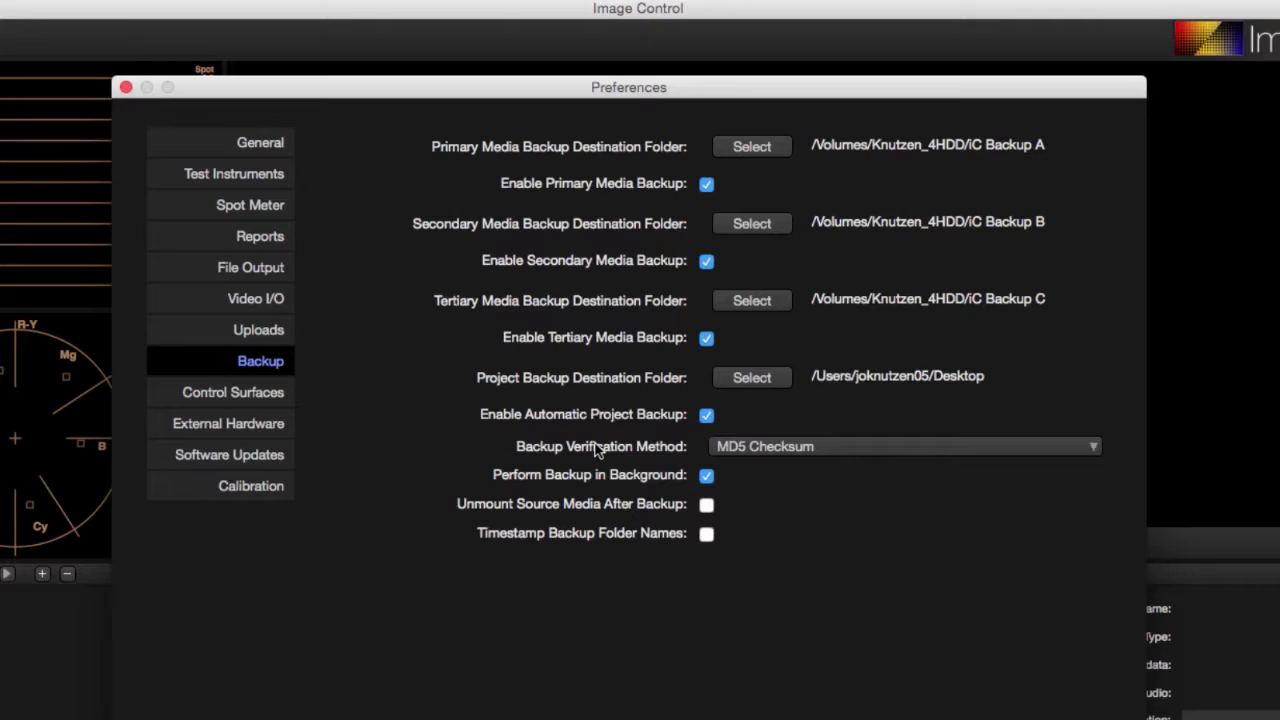
click(773, 446)
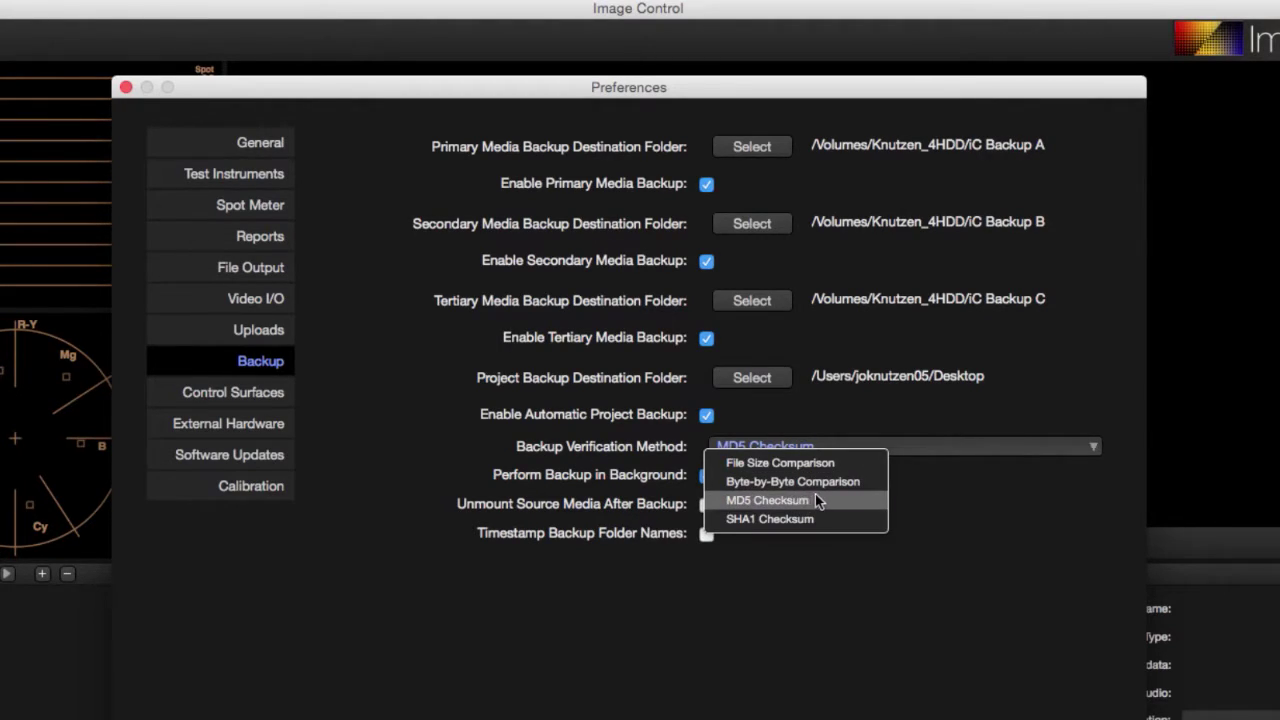
click(760, 499)
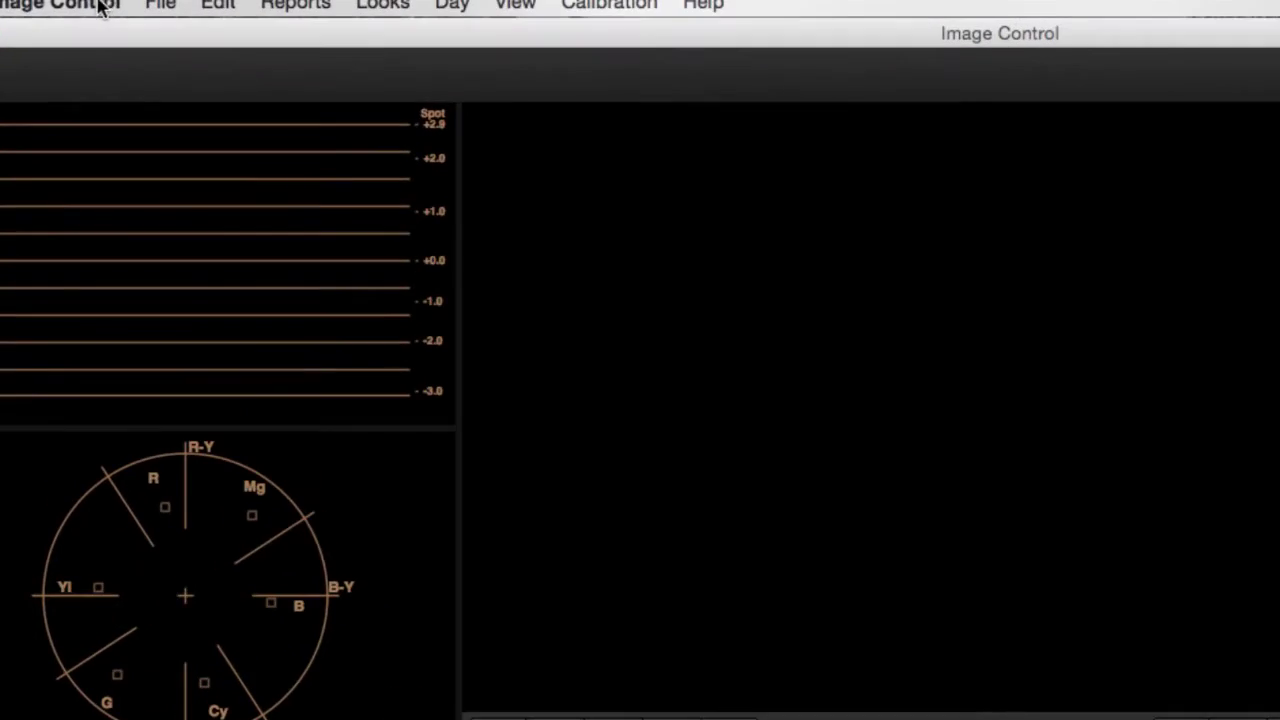
Start a RED media backup of the A003_08242S.RDM folder inside r3D Demo Footage > Card_03.
click(146, 10)
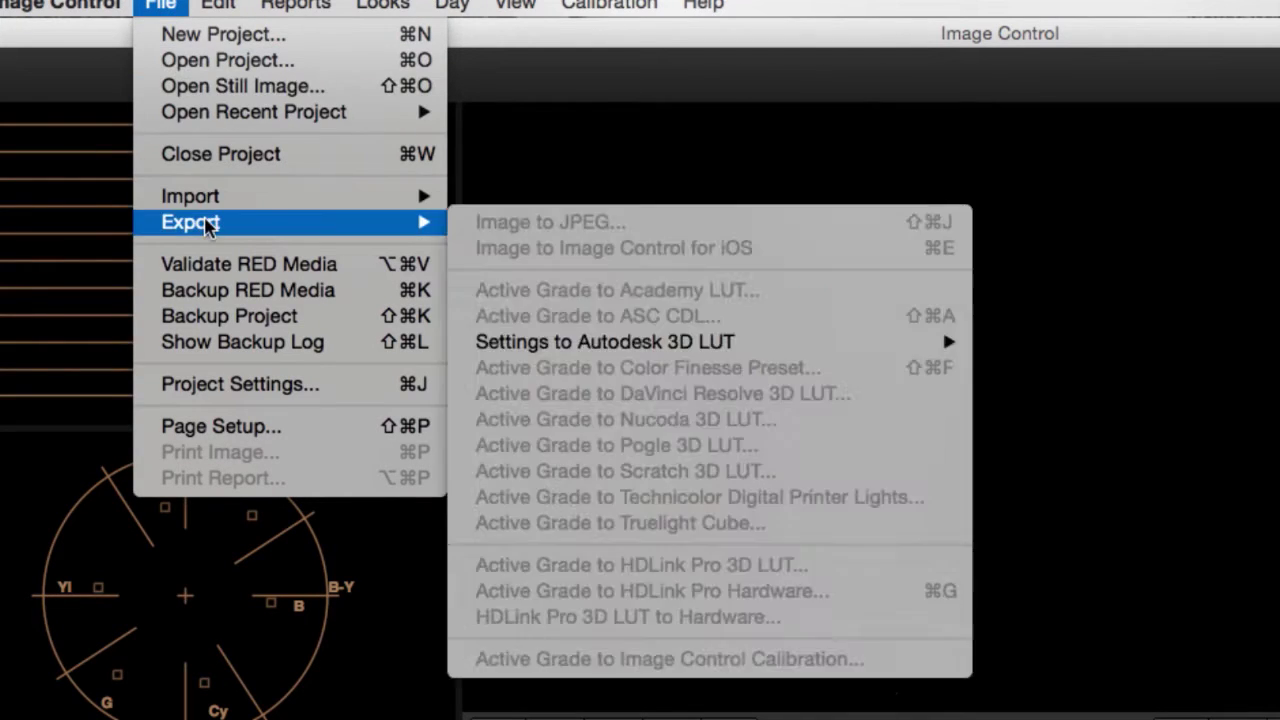
click(335, 291)
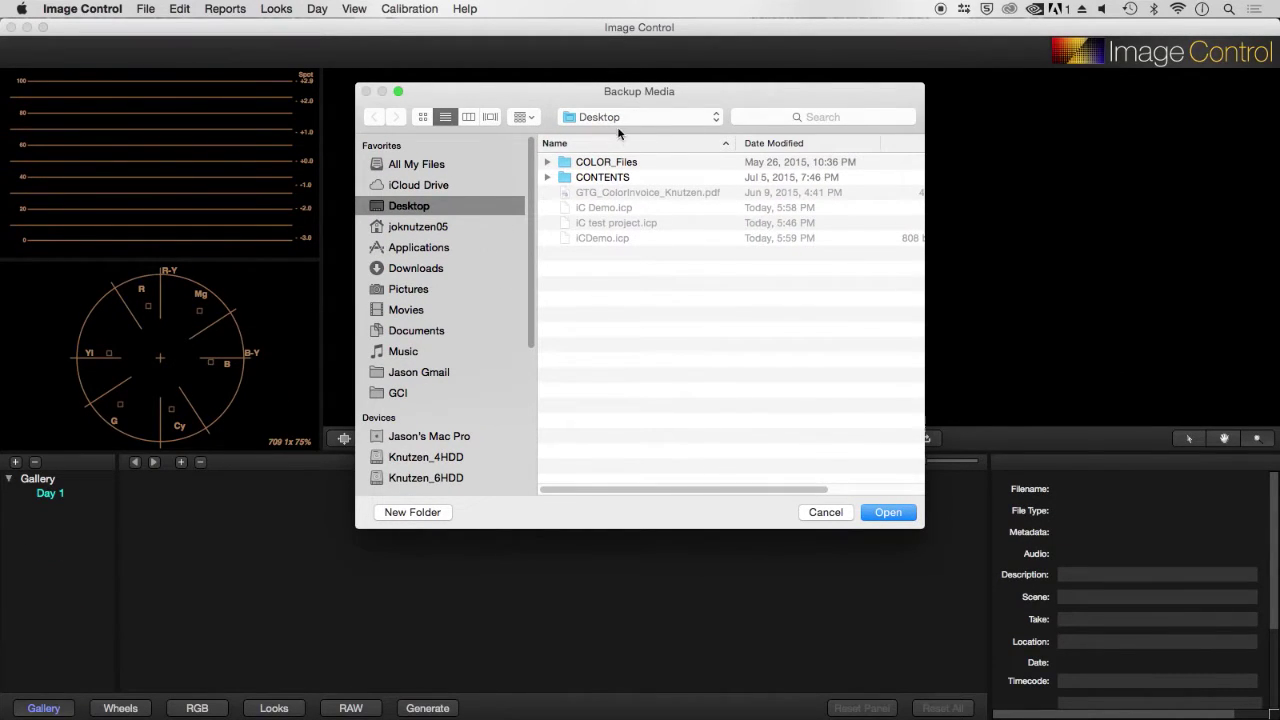
click(425, 478)
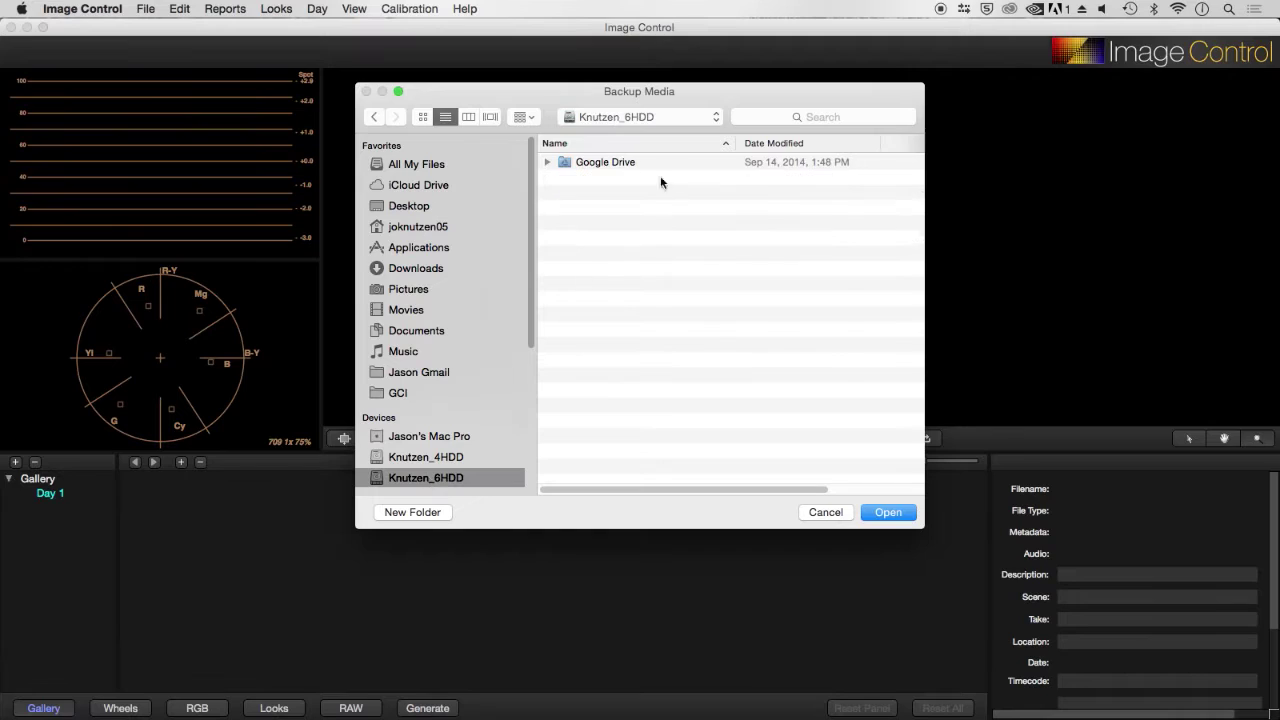
click(807, 146)
double_click(600, 160)
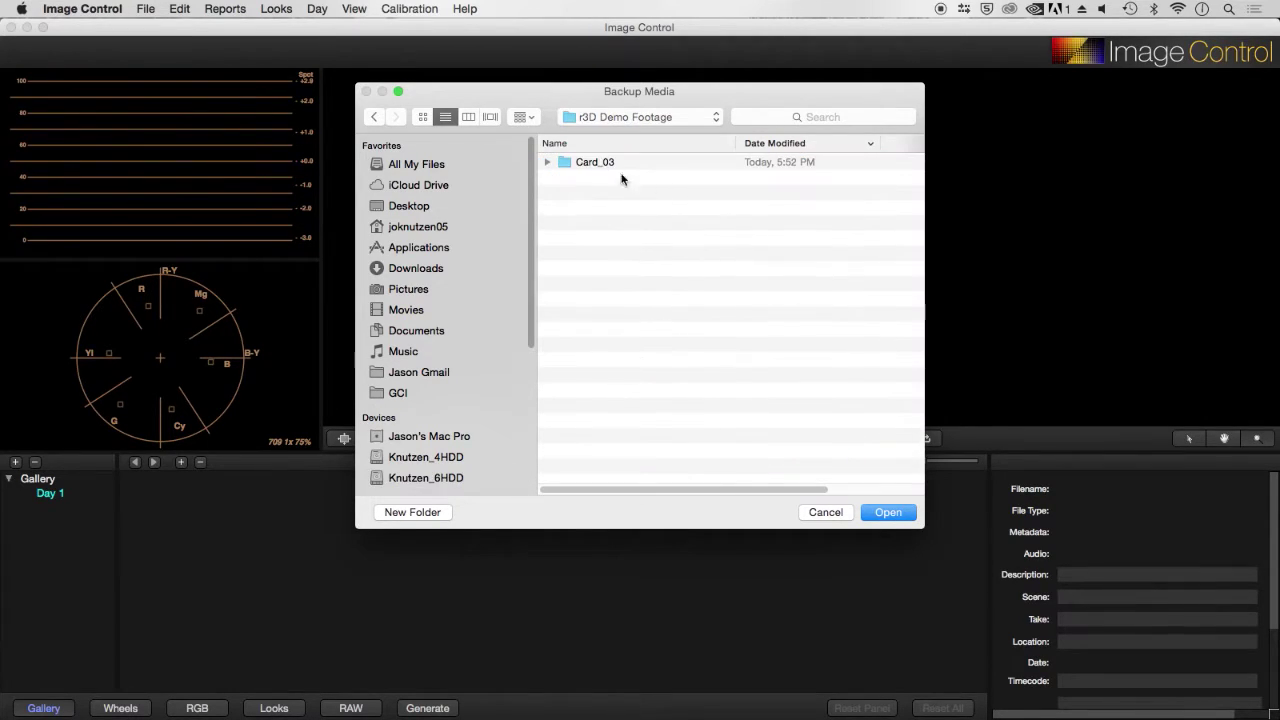
click(595, 163)
double_click(563, 163)
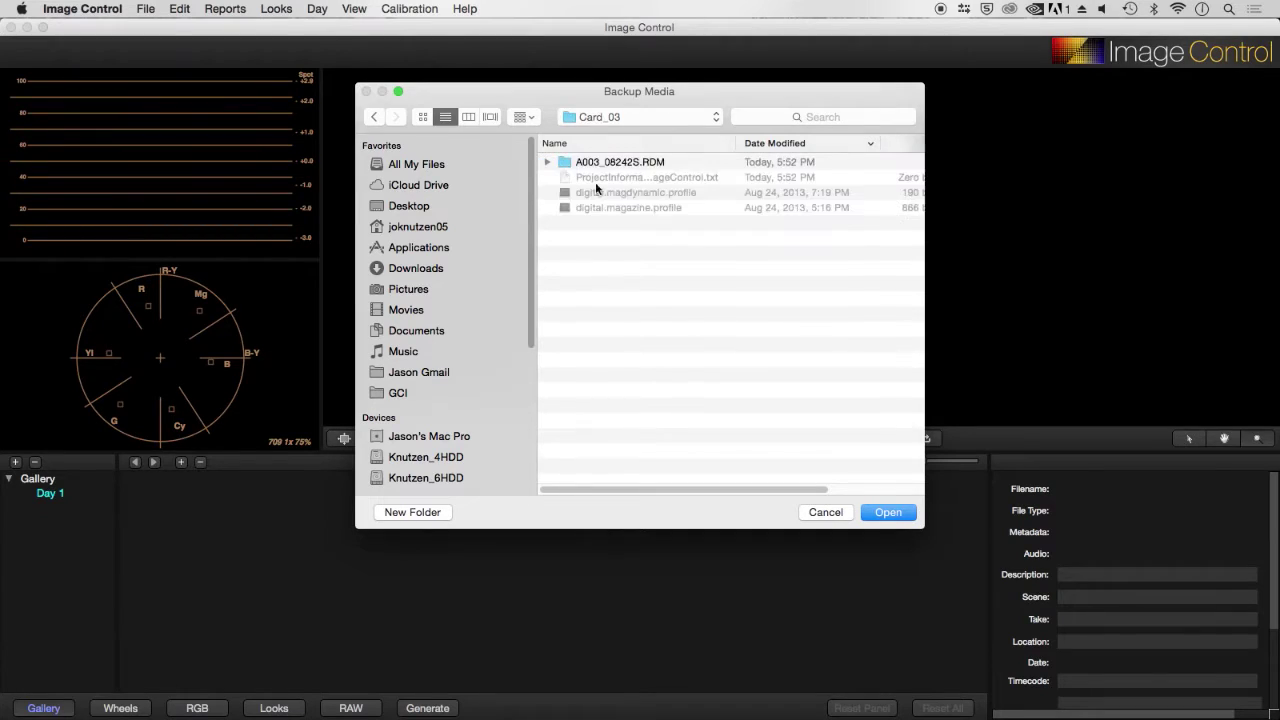
click(629, 164)
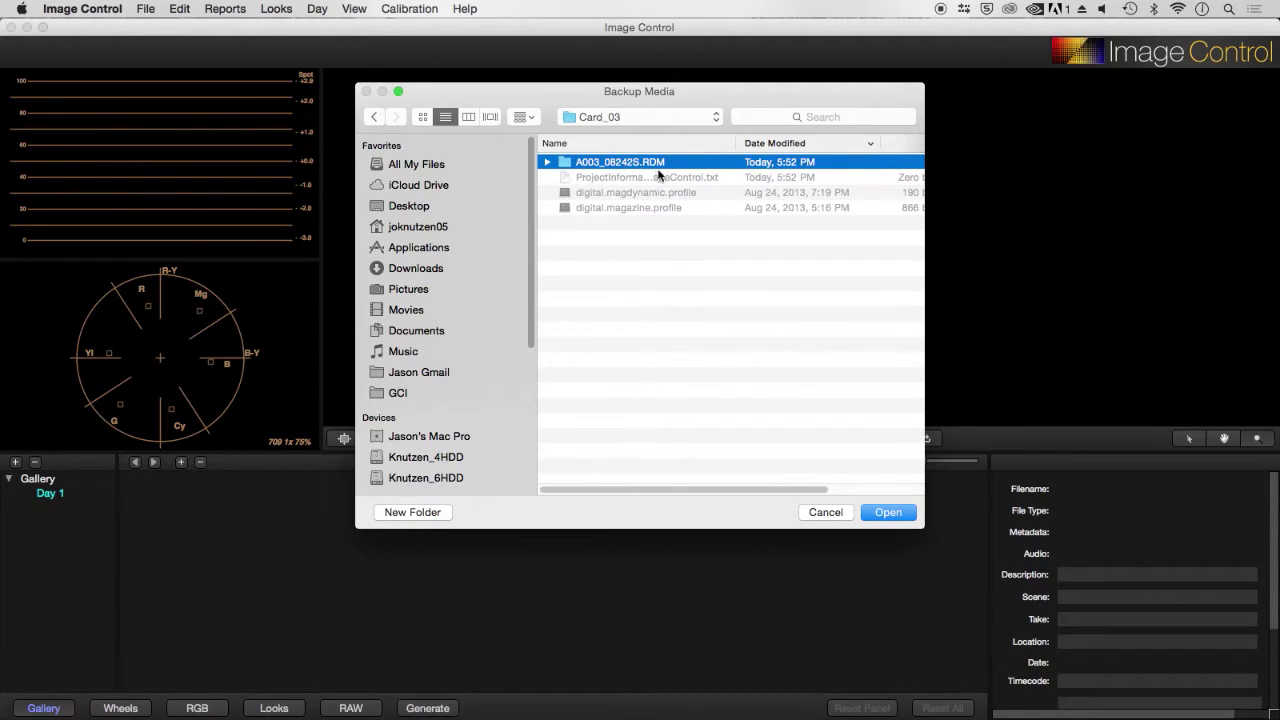
click(883, 522)
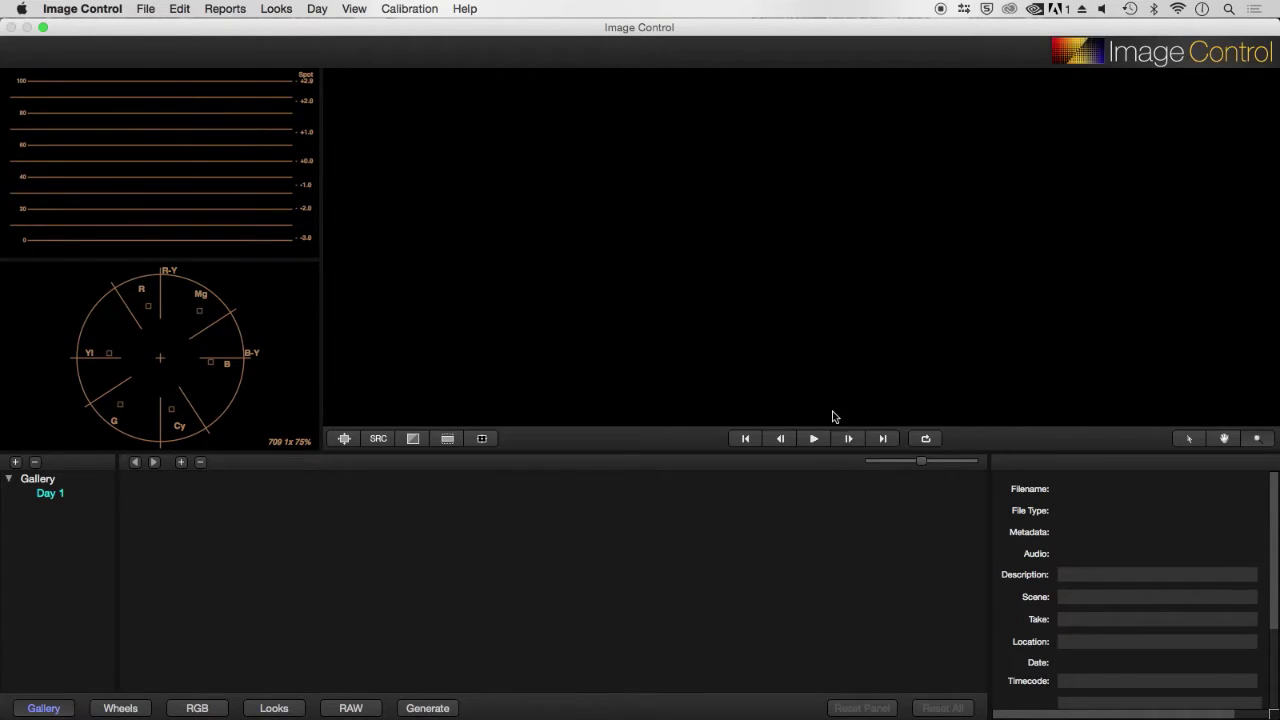
Open the Generate view and examine the type, progress and state of the backup task in the queue.
click(428, 708)
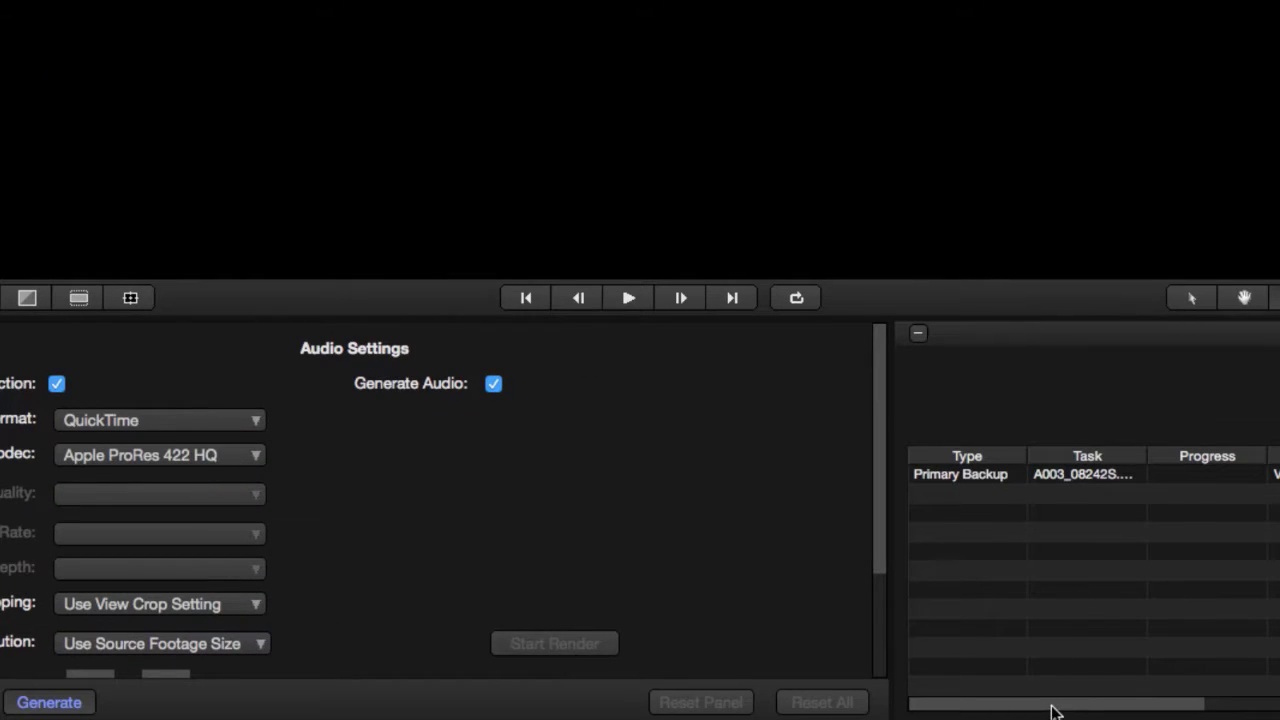
drag(1108, 700, 997, 716)
drag(1066, 700, 1114, 697)
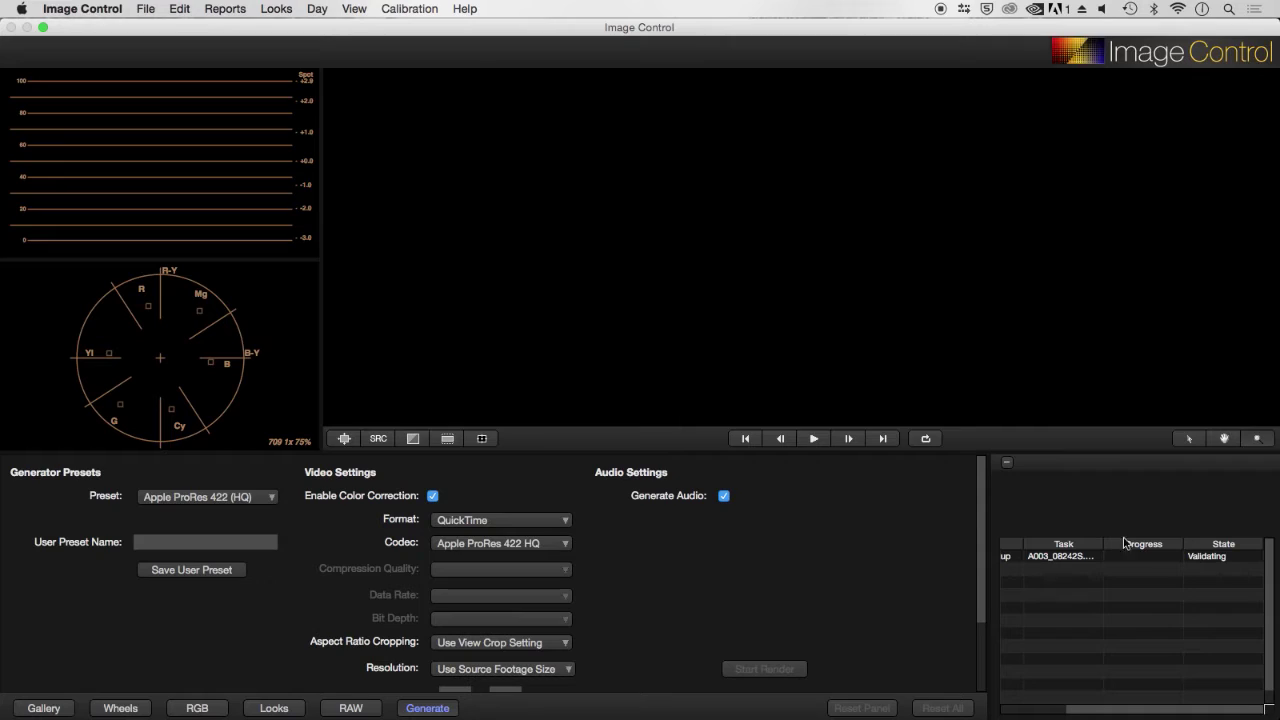
drag(1122, 704, 1060, 700)
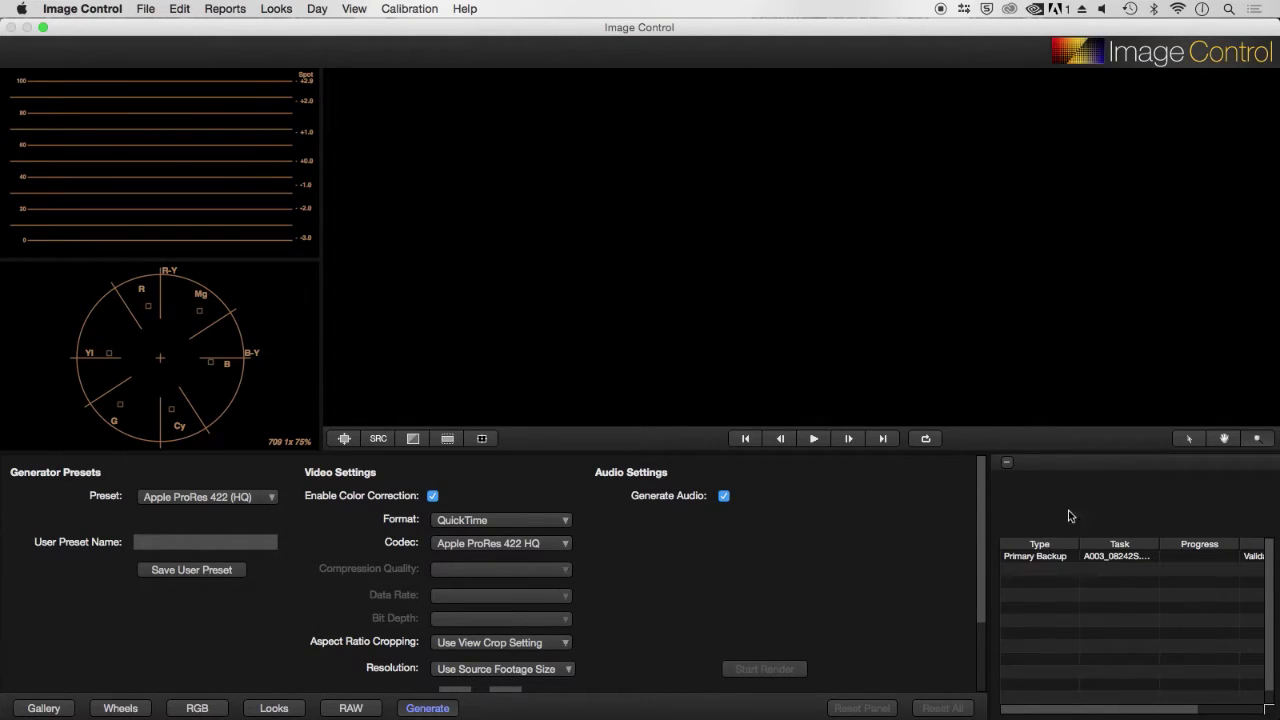
Review the media backup destinations and options in the preferences and save them.
click(82, 9)
click(112, 85)
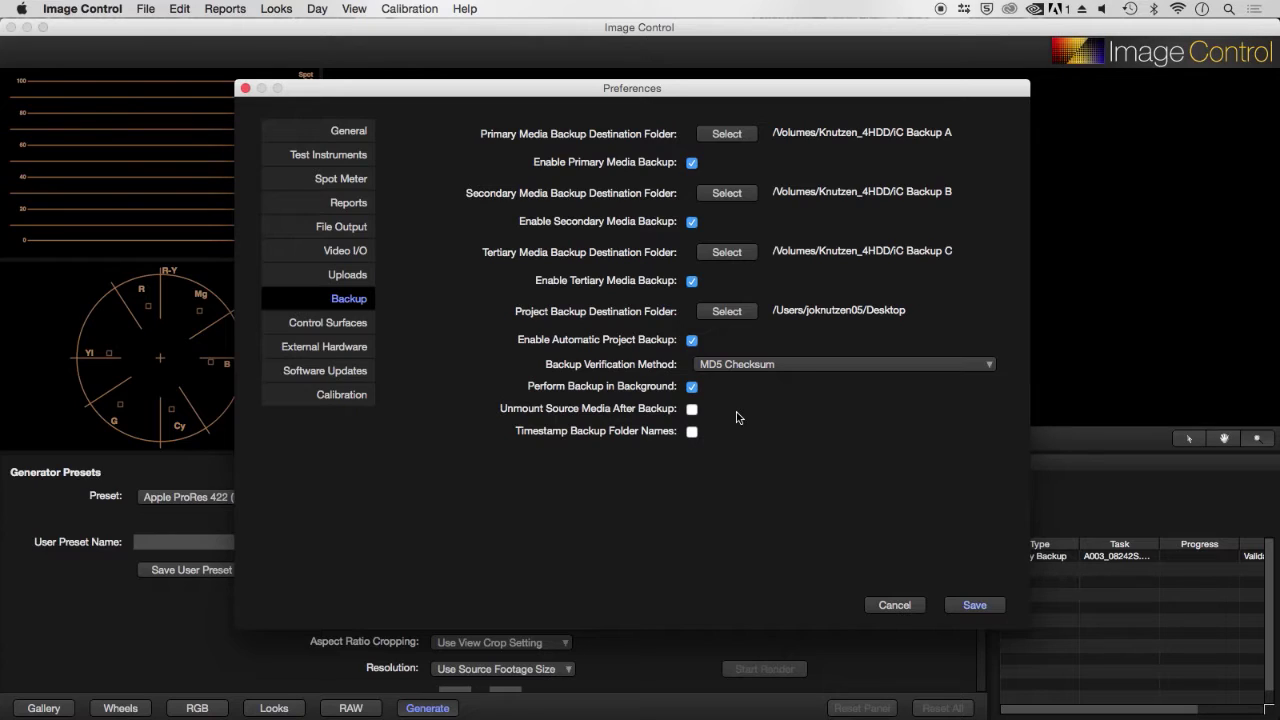
click(947, 605)
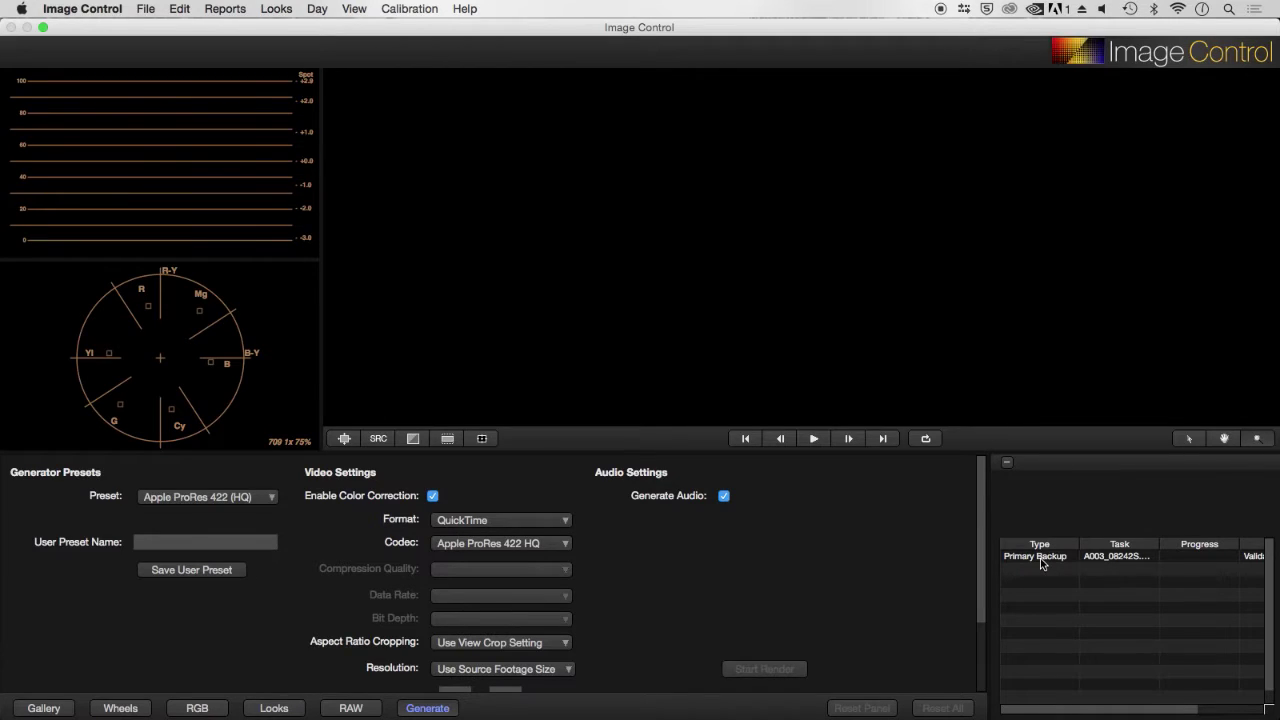
Check the remaining columns of the backup queue and return to the Gallery.
mouse_move(1069, 710)
mouse_down()
mouse_move(1120, 710)
mouse_move(1060, 710)
mouse_up()
mouse_move(1130, 711)
mouse_down()
mouse_move(1185, 710)
mouse_move(1143, 694)
mouse_up()
click(30, 708)
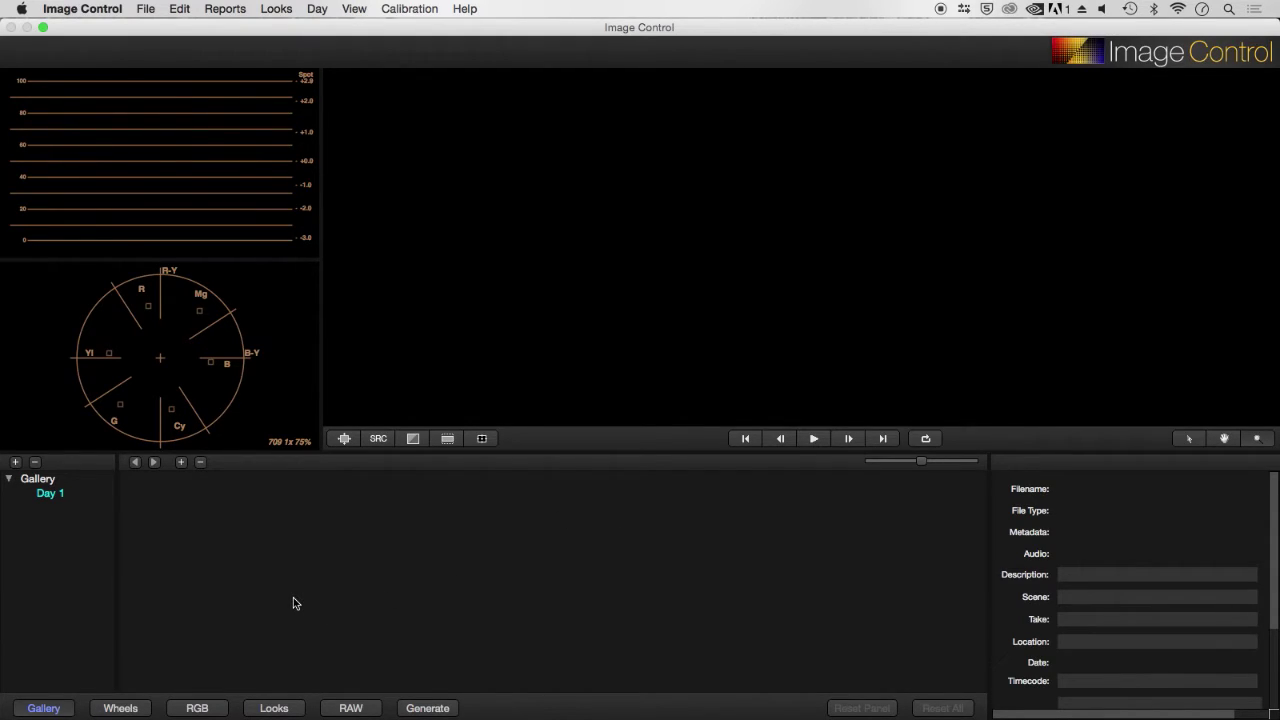
Import the four Alexa .mov clips from the Alexa Camera Originals folder into the Day 1 gallery, accepting the footage information unchanged.
click(157, 7)
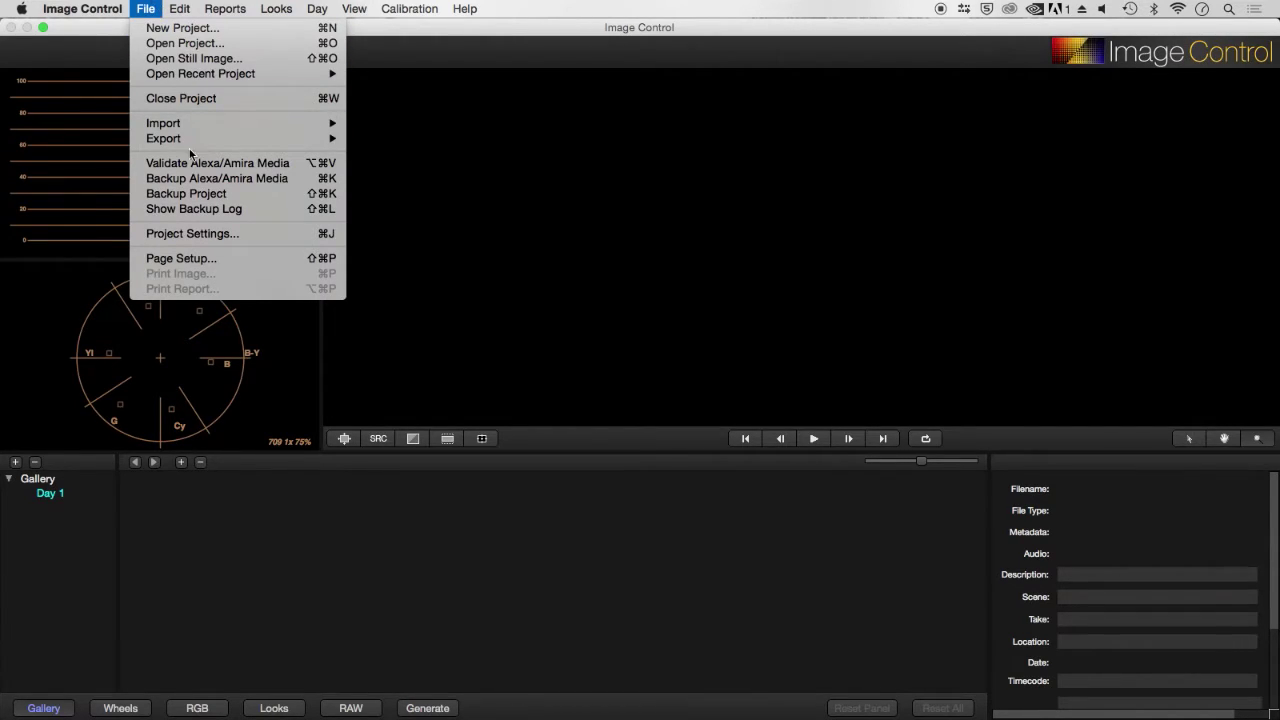
mouse_move(320, 123)
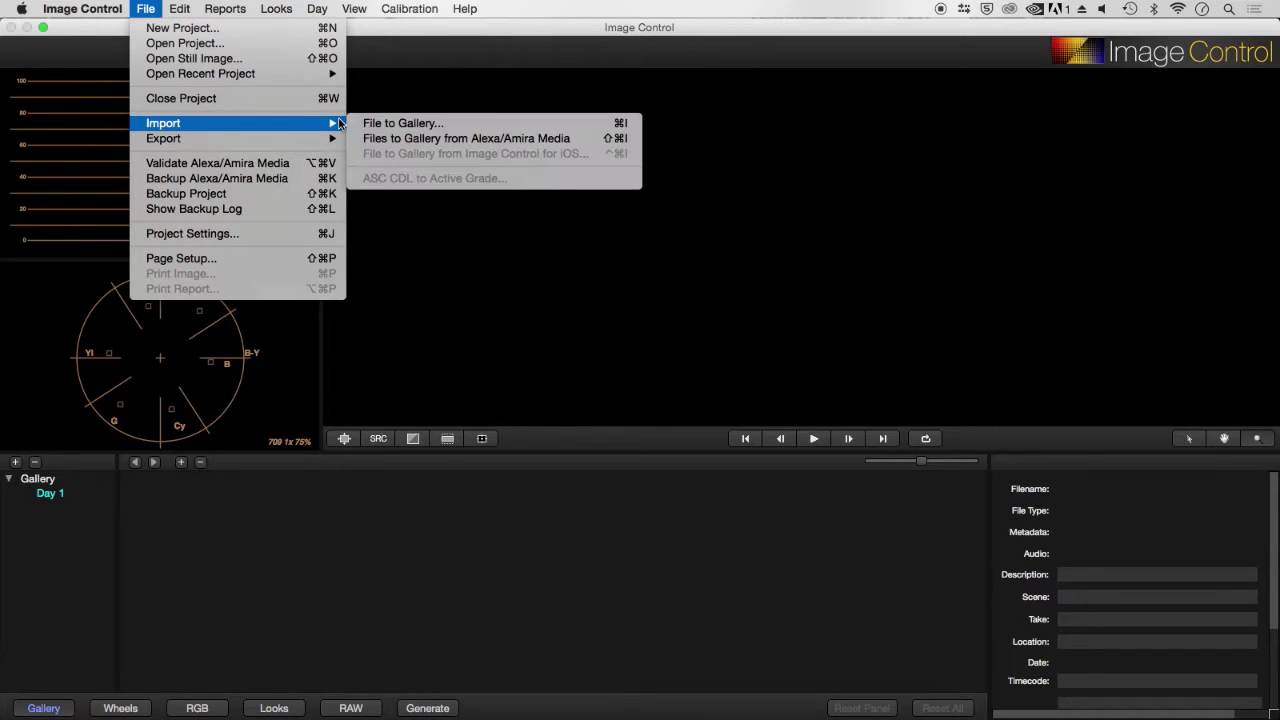
click(391, 124)
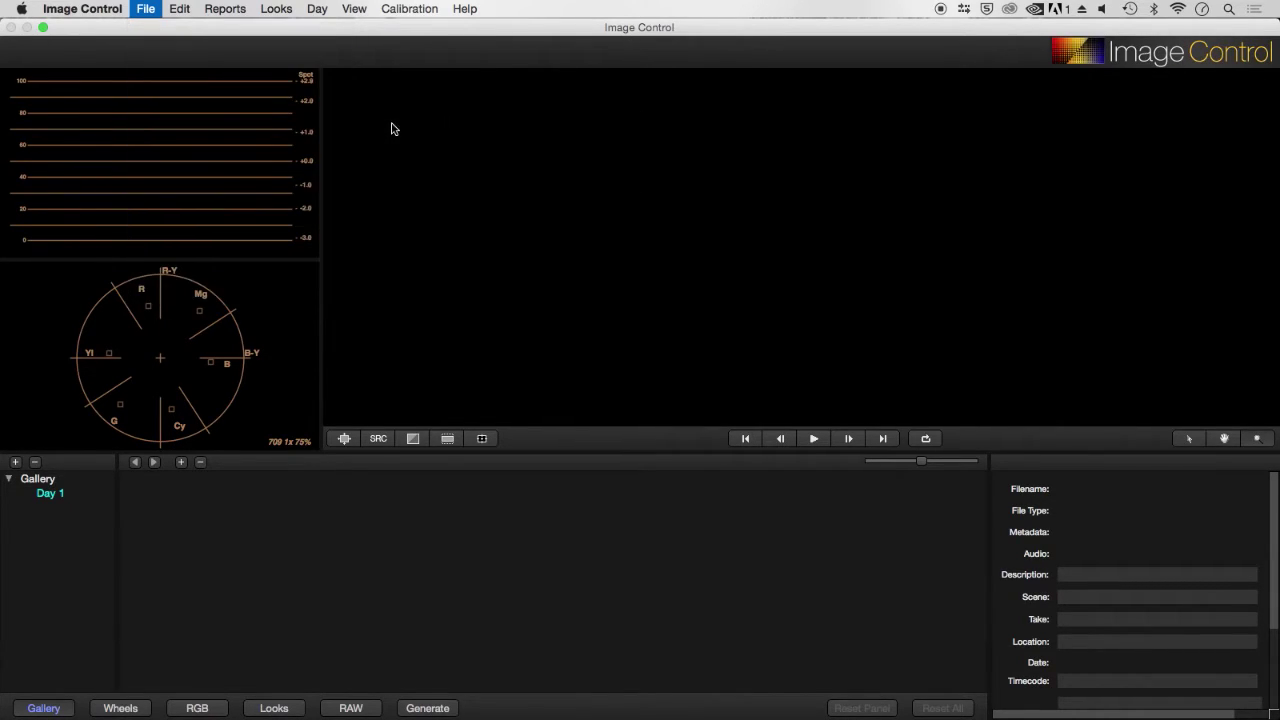
drag(631, 226, 631, 140)
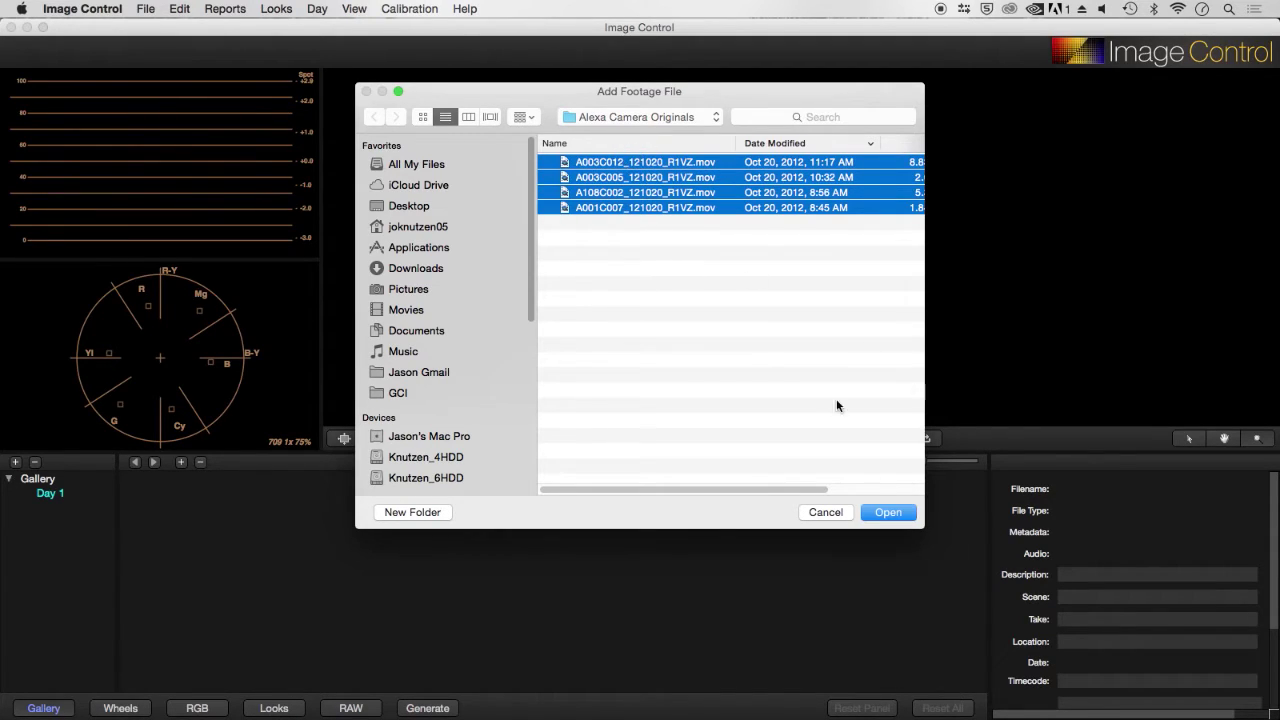
click(879, 511)
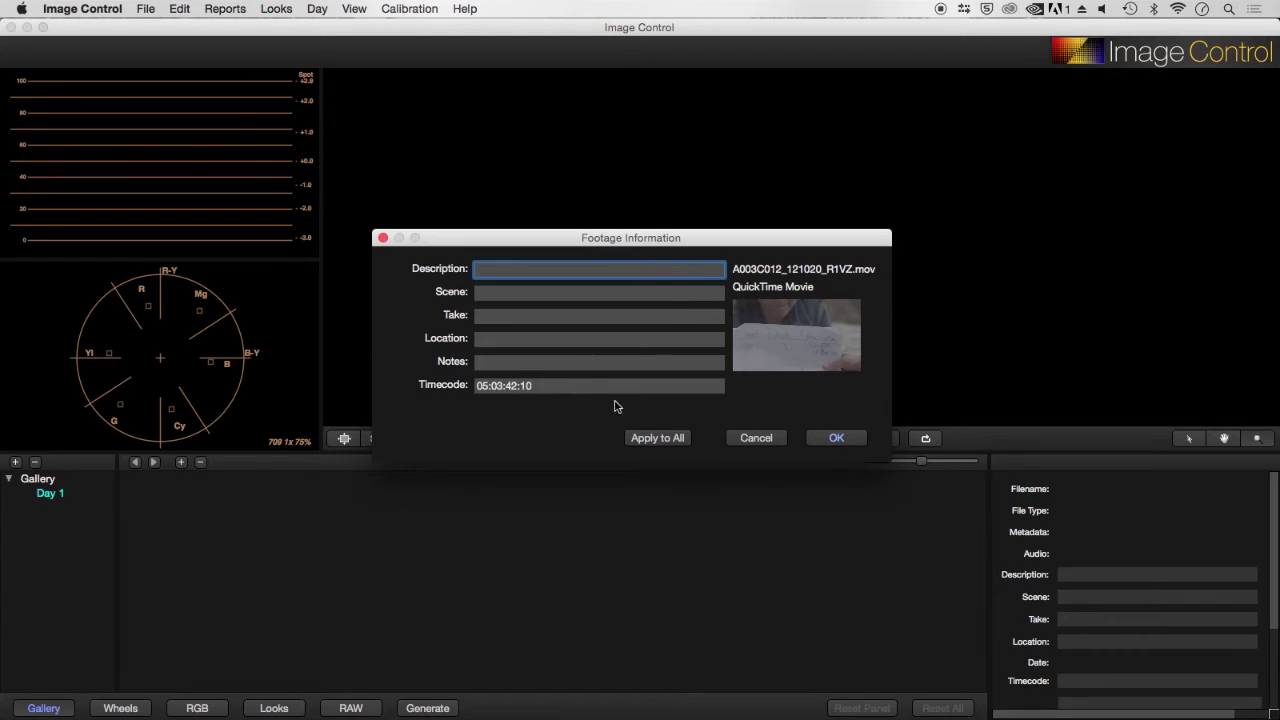
click(846, 441)
click(846, 441)
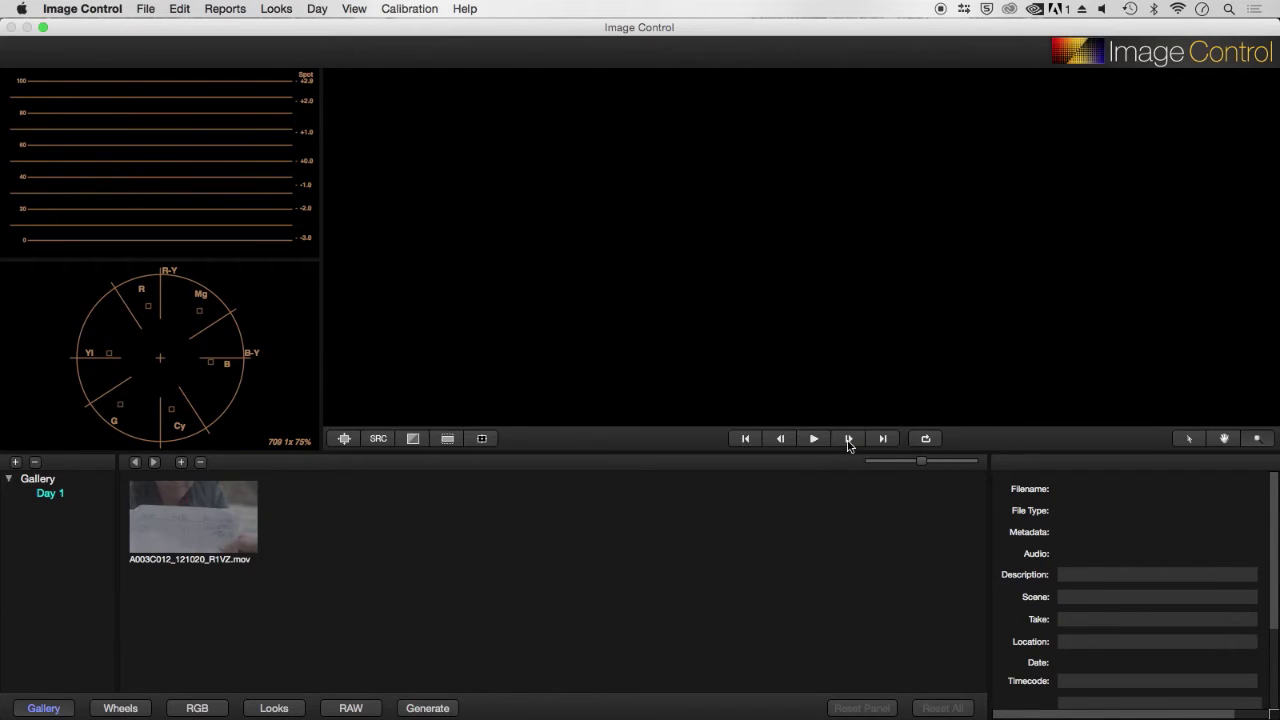
click(846, 441)
click(846, 441)
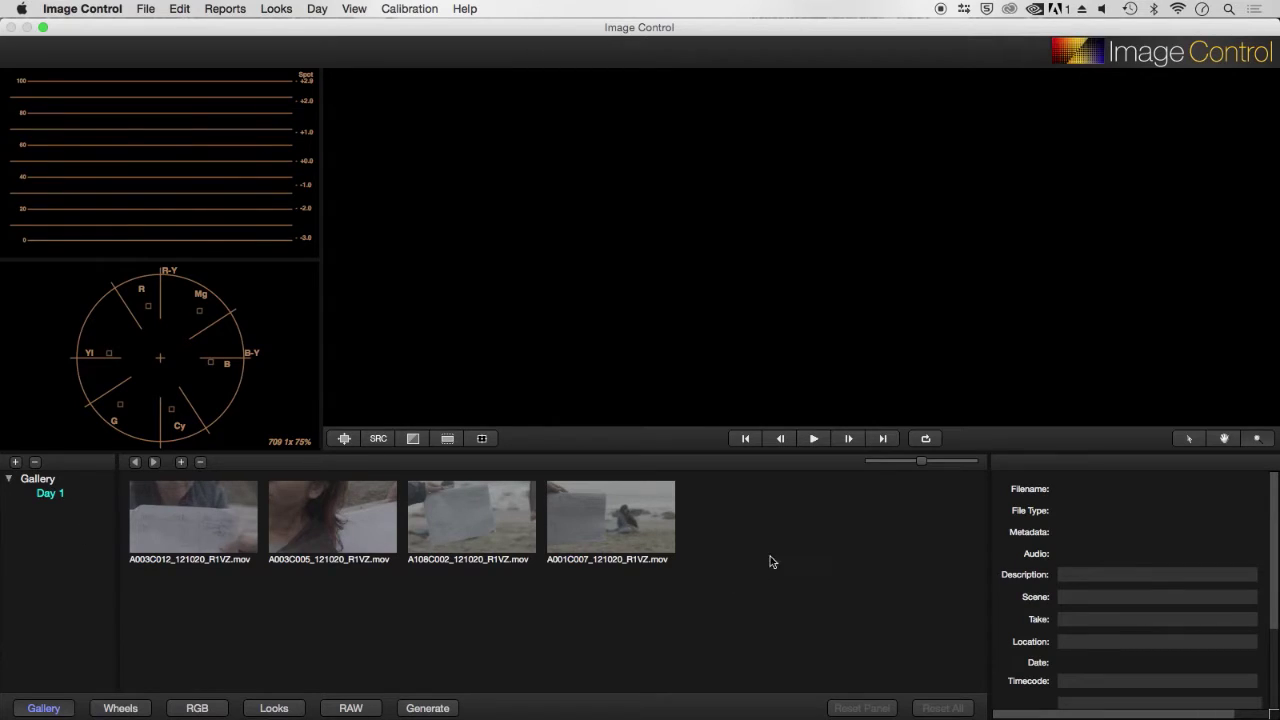
Look through the imported clips and load A001C007_121020_R1VZ.mov in the viewer.
click(172, 537)
click(327, 531)
click(177, 545)
click(322, 547)
click(452, 539)
click(612, 552)
double_click(635, 516)
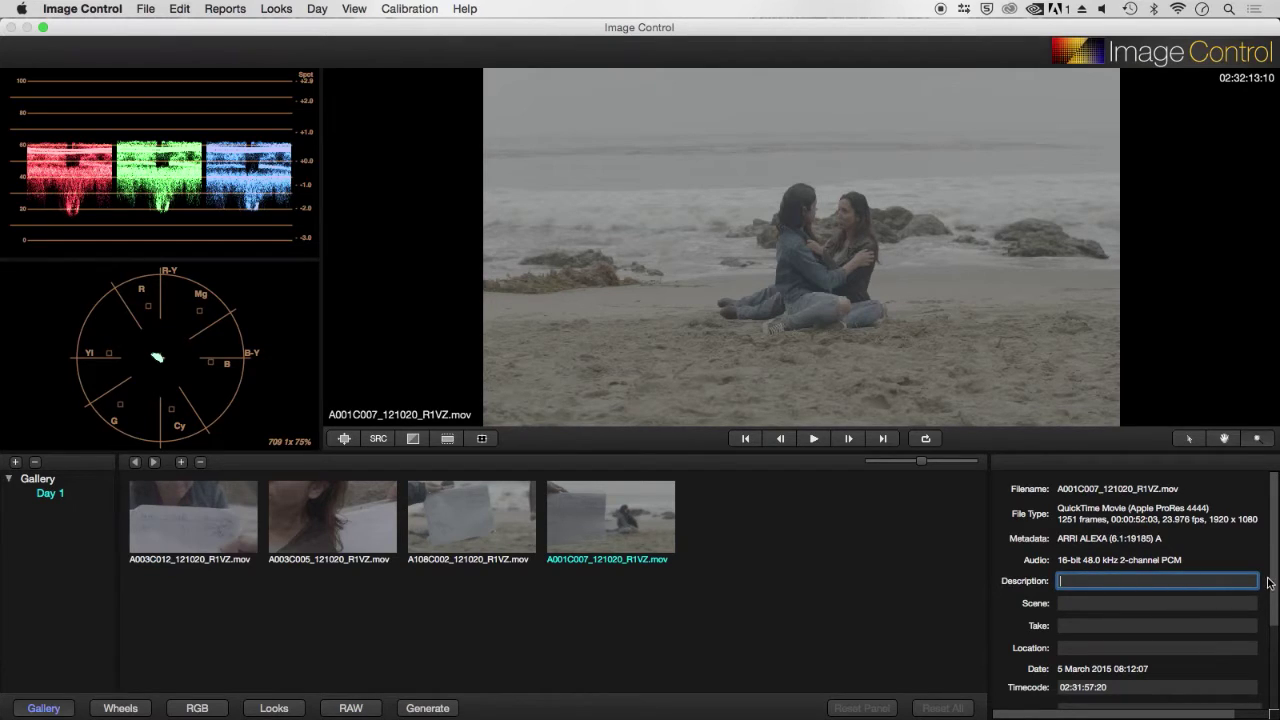
Examine the metadata fields of A001C007_121020_R1VZ.mov, including scene, take, location and notes.
drag(1271, 584, 1264, 622)
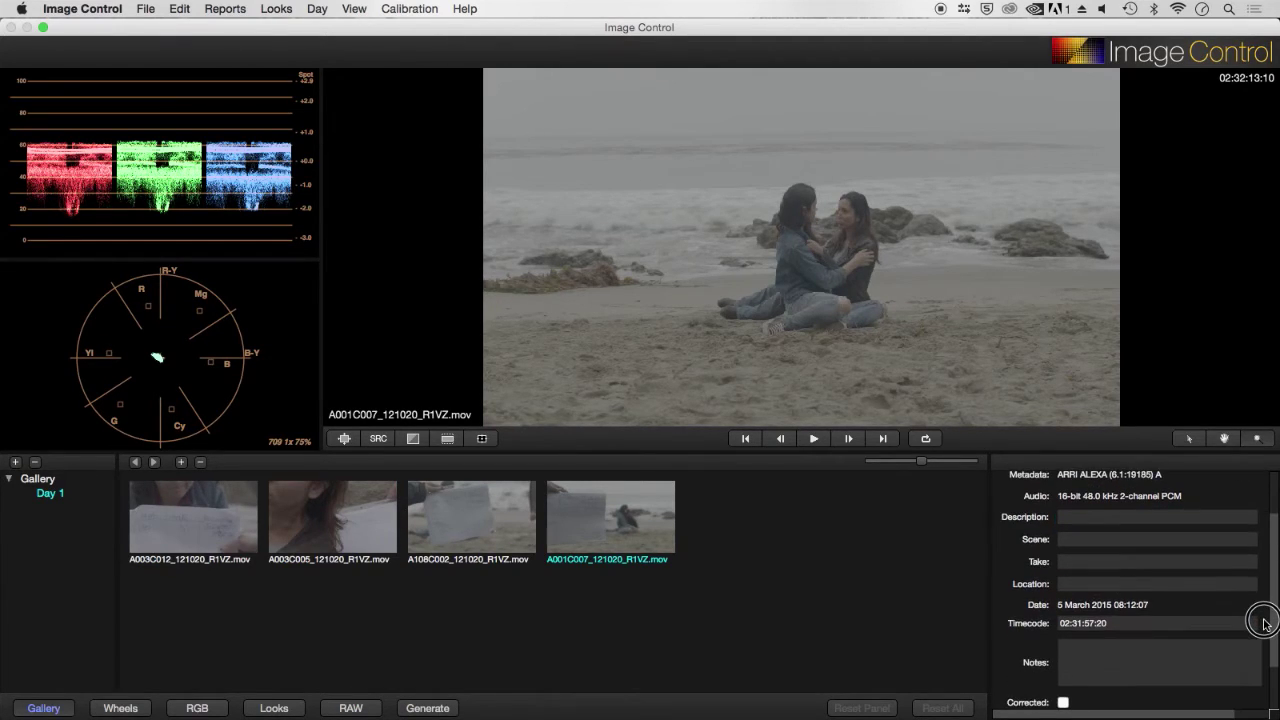
click(1071, 539)
click(1076, 567)
click(1072, 588)
click(1097, 664)
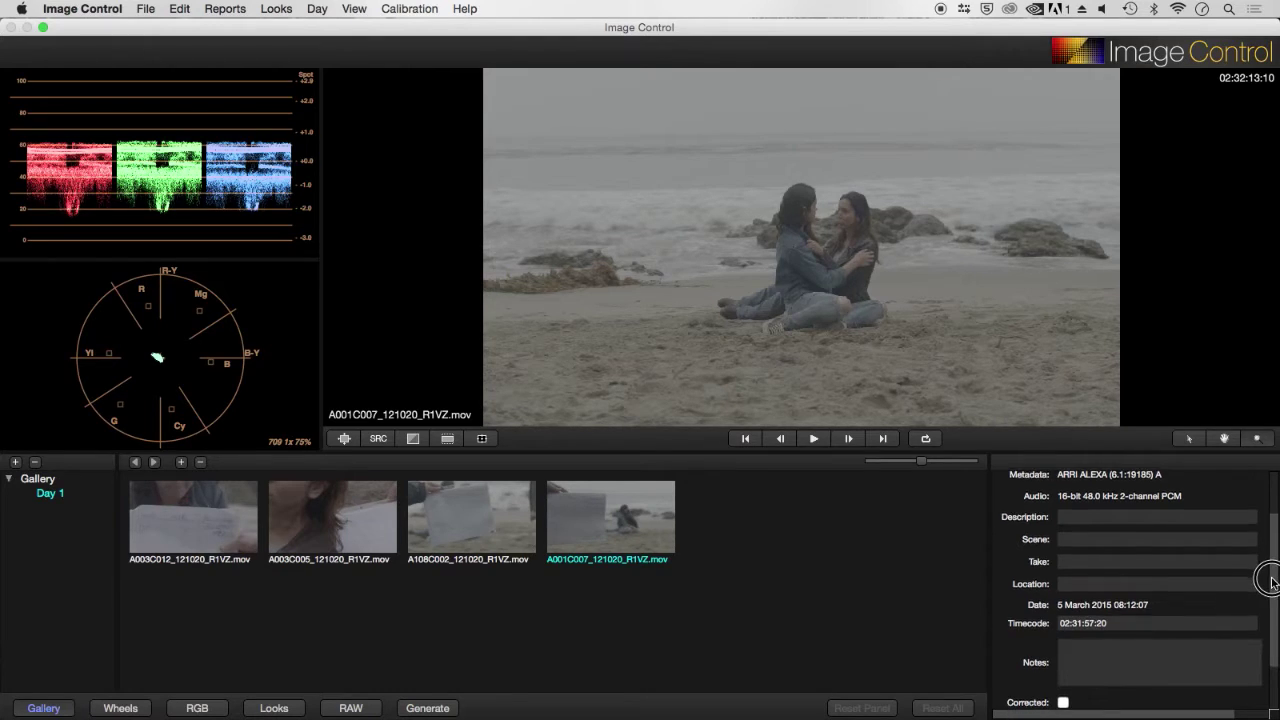
scroll(1264, 530, down, 3)
scroll(1260, 548, up, 6)
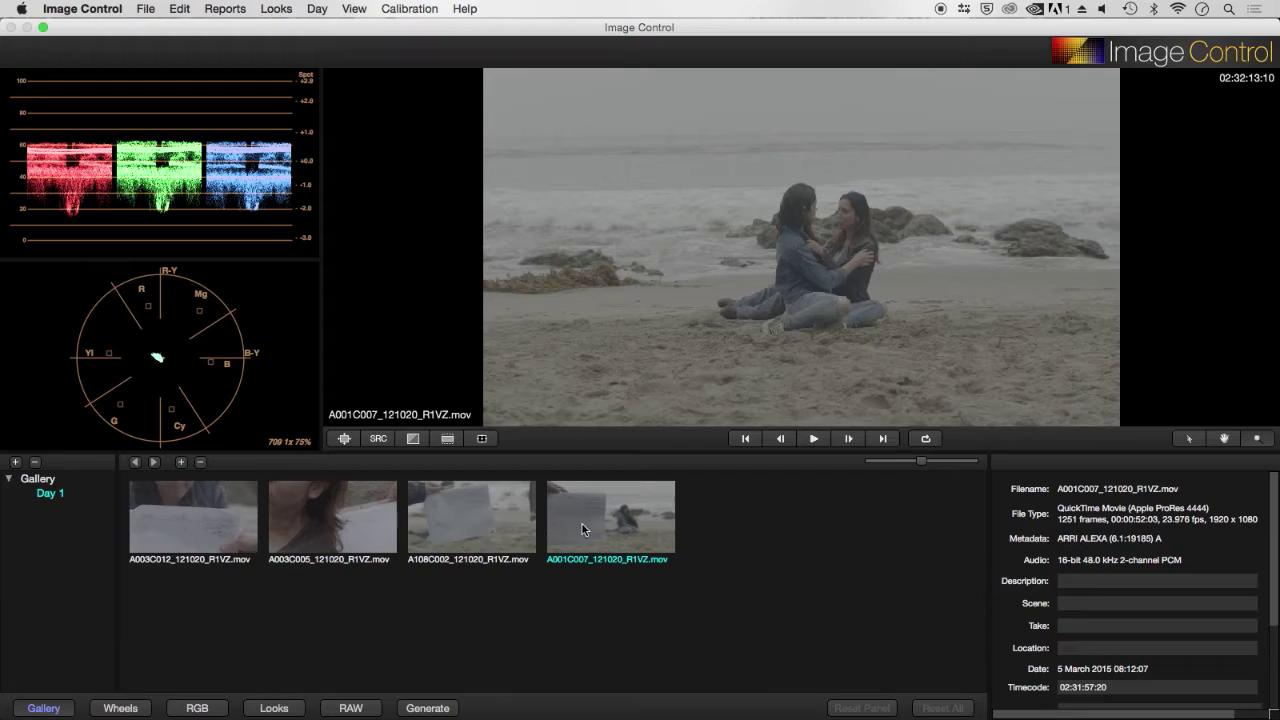
Select all four clips in Day 1 together and check which metadata fields are available for batch entry.
click(479, 523)
click(366, 515)
click(206, 524)
shift+click(281, 536)
shift+click(488, 556)
shift+click(612, 545)
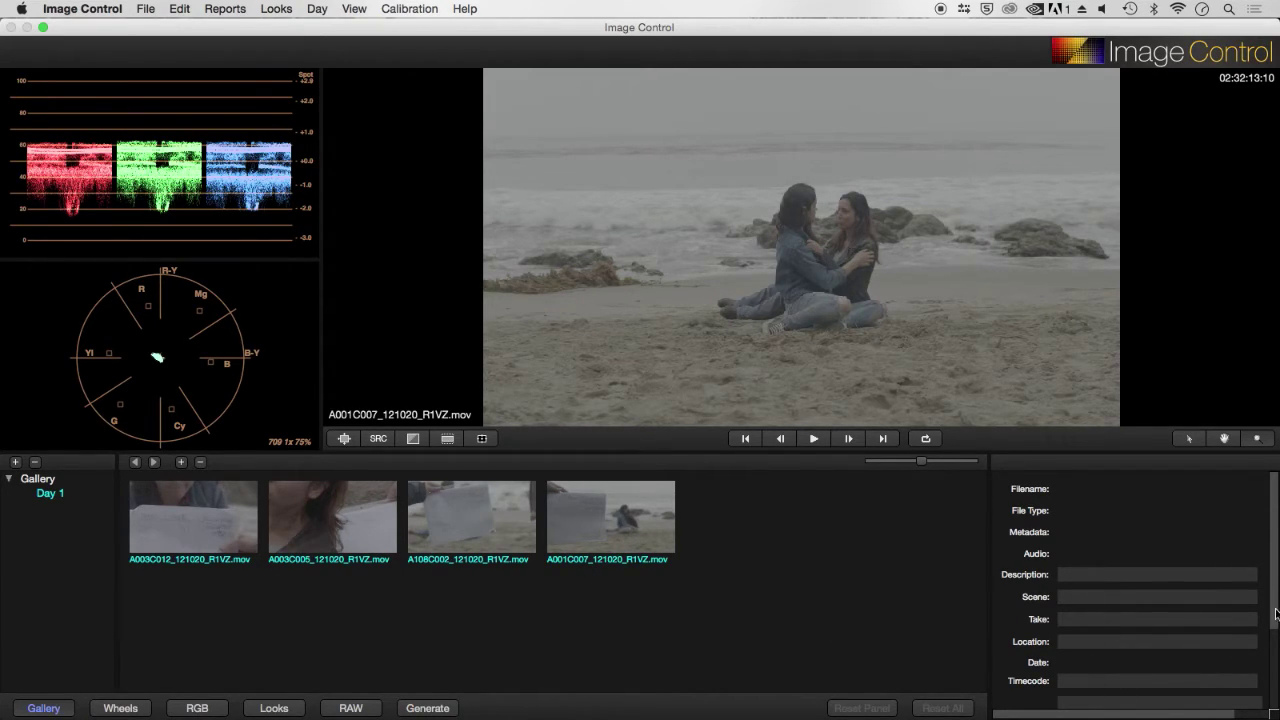
scroll(1275, 613, down, 5)
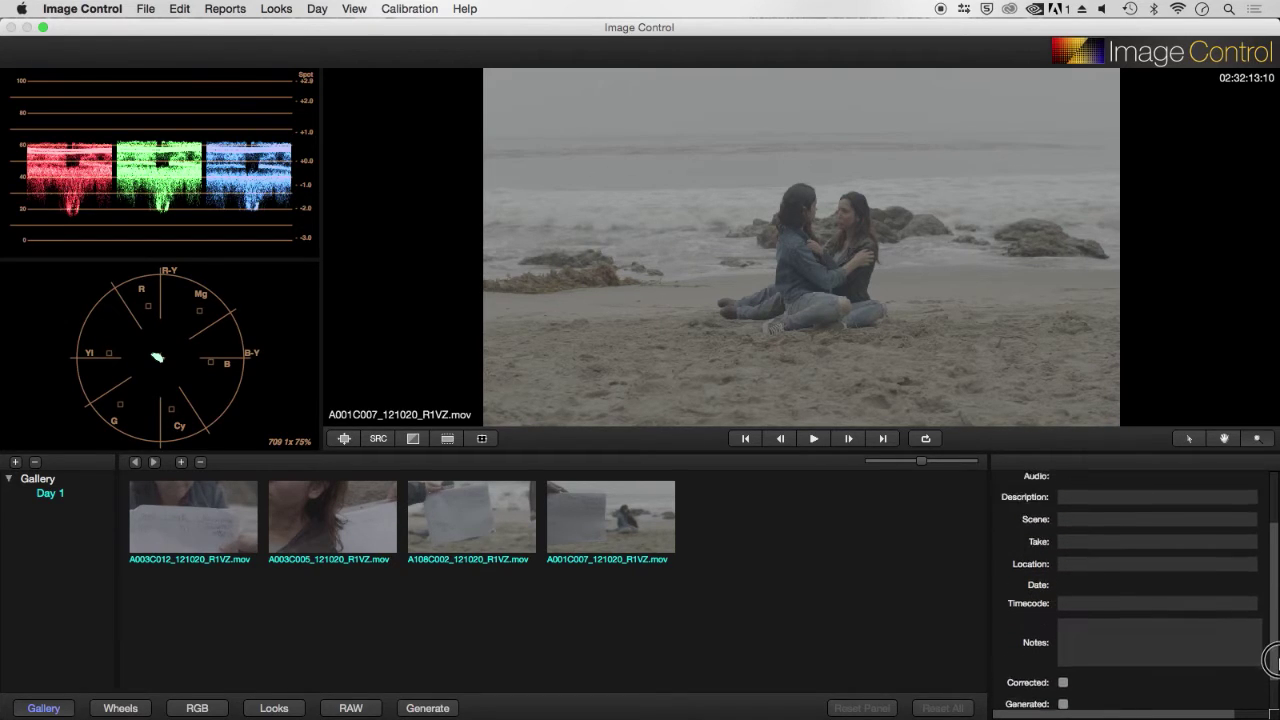
scroll(1272, 664, up, 5)
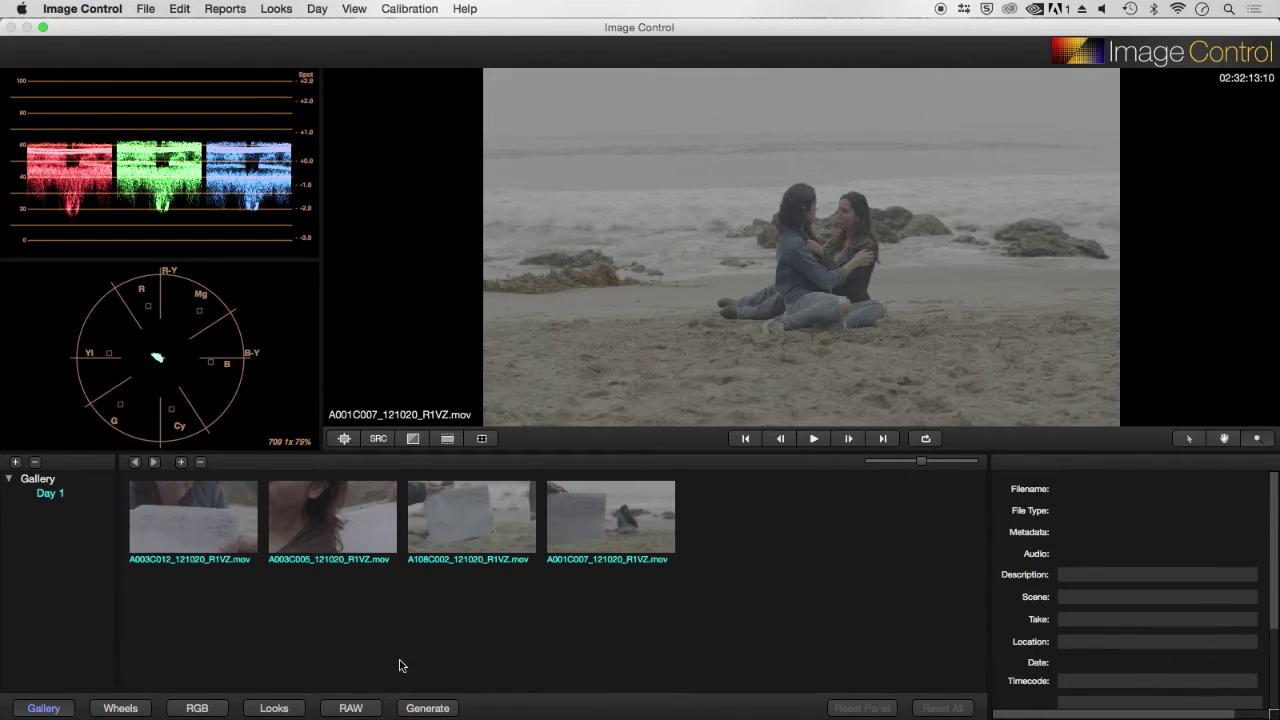
click(230, 520)
click(350, 522)
click(493, 541)
click(277, 509)
Add two subfolders named Sc 1 and Sc 2 inside the Day 1 folder.
click(45, 495)
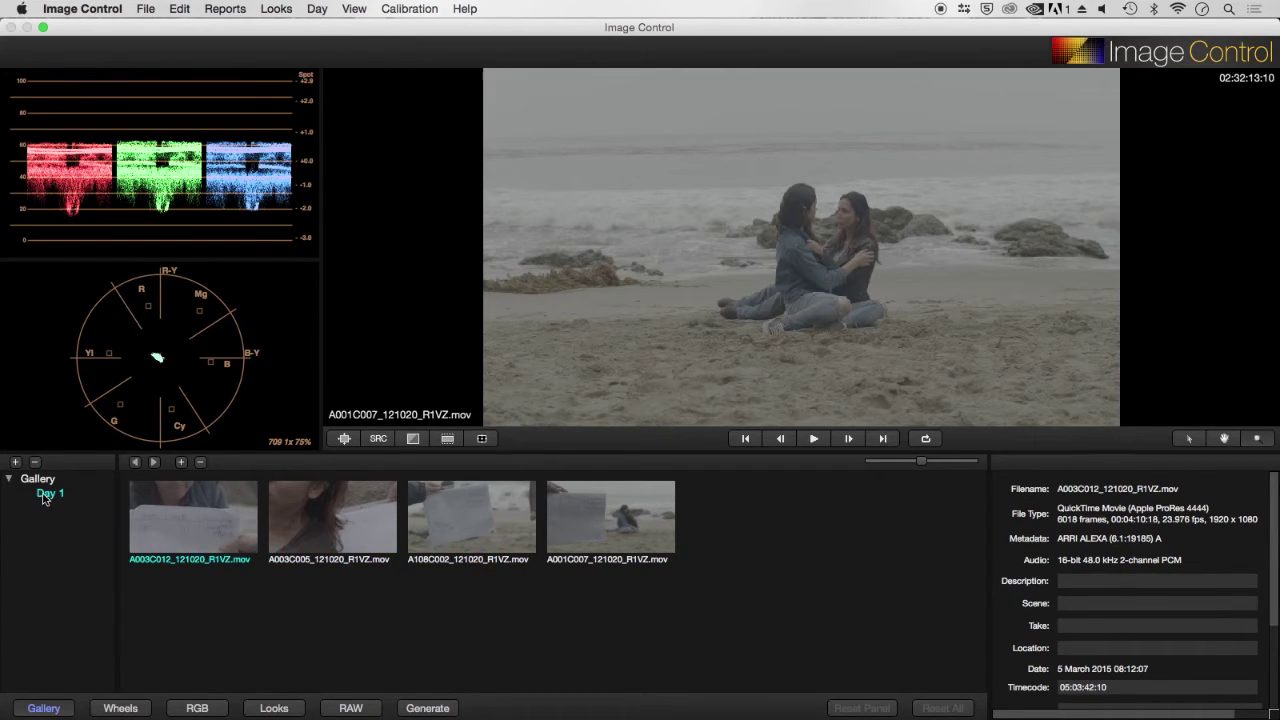
click(15, 463)
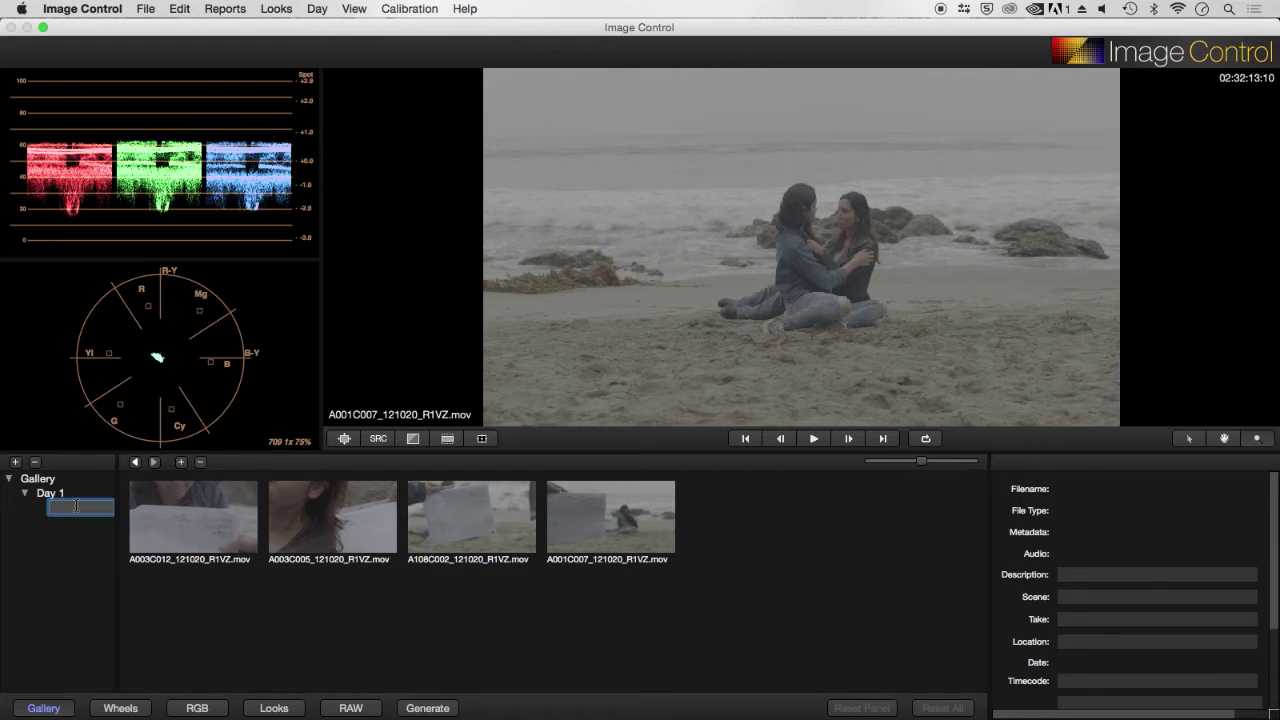
text(Sc 1)
key(Return)
click(50, 494)
click(15, 463)
text(Sc 2)
key(Return)
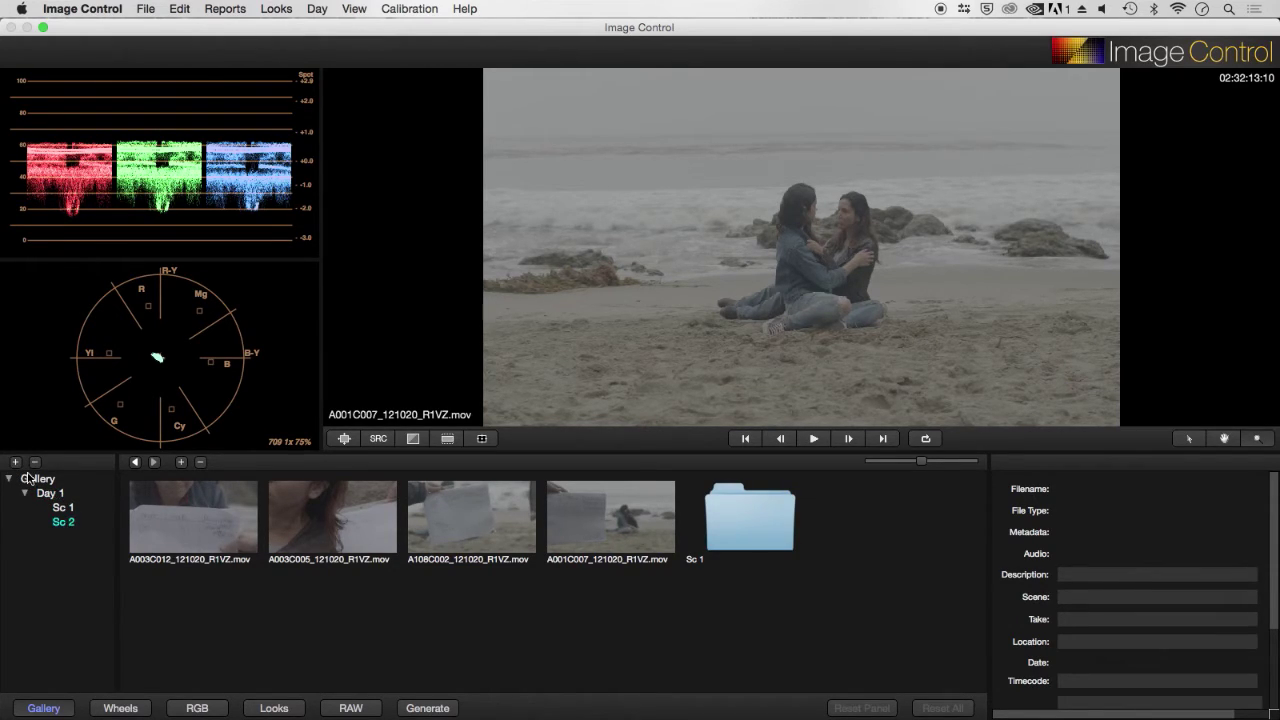
Add a folder named Day 2 directly under Gallery.
click(28, 478)
click(16, 463)
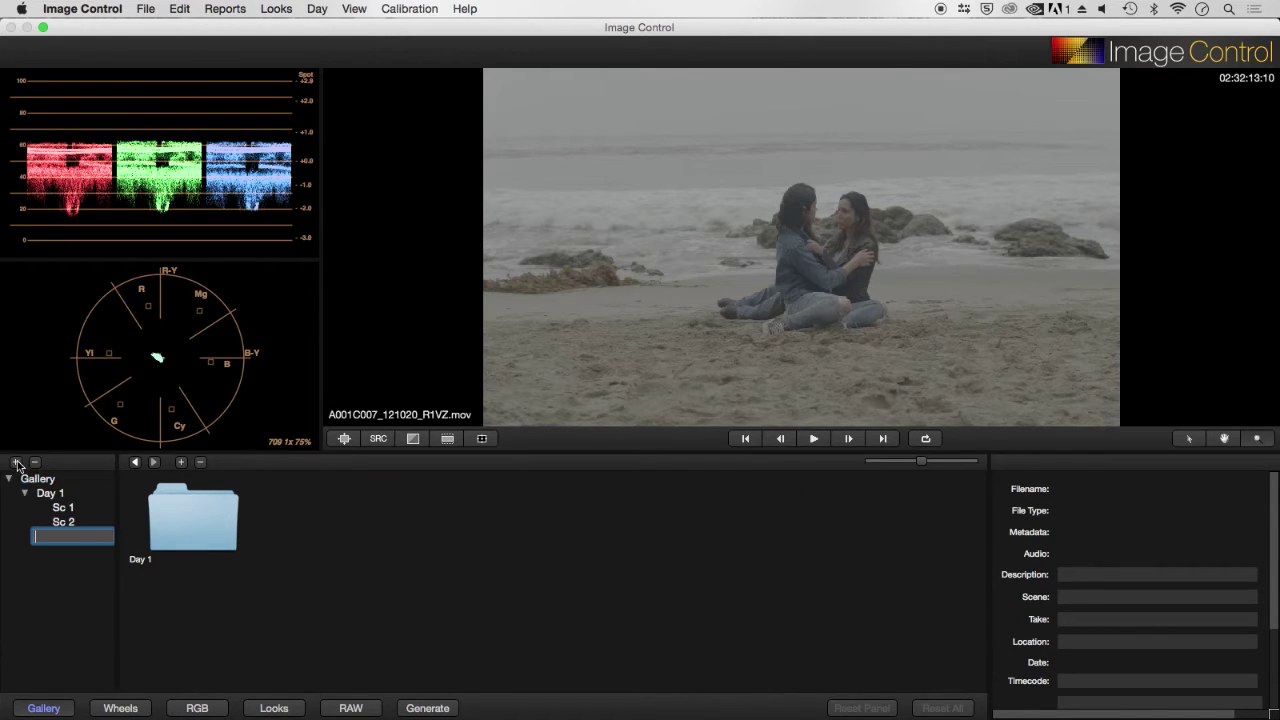
key(Return)
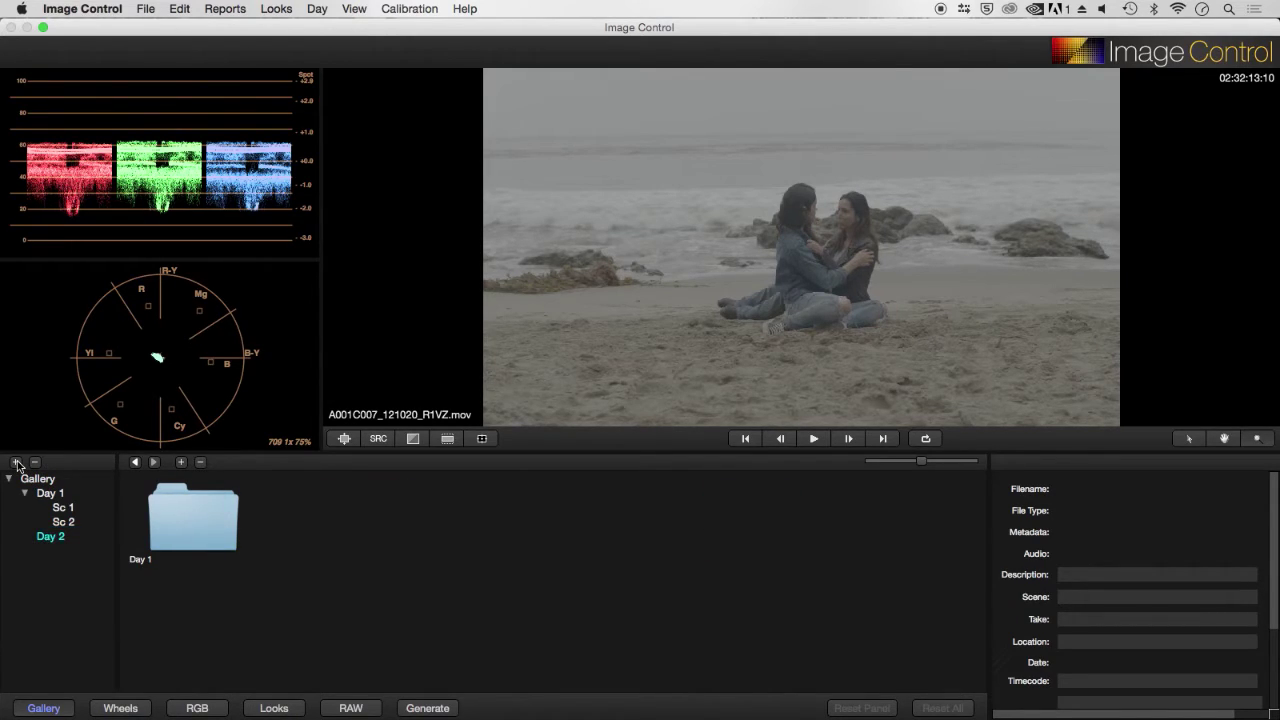
View the contents of the Sc 1 folder, then return to Day 1 and look through its clips.
click(62, 508)
click(62, 508)
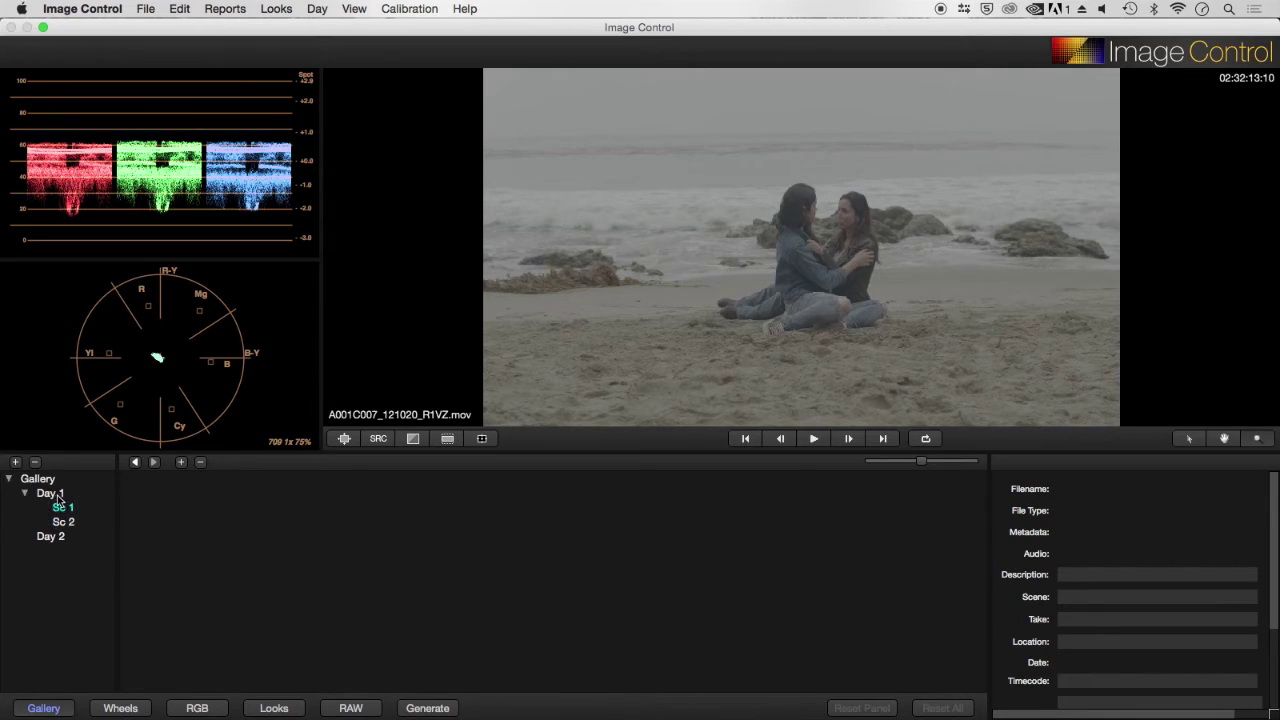
click(58, 494)
click(204, 515)
click(500, 518)
click(599, 521)
click(461, 532)
click(362, 534)
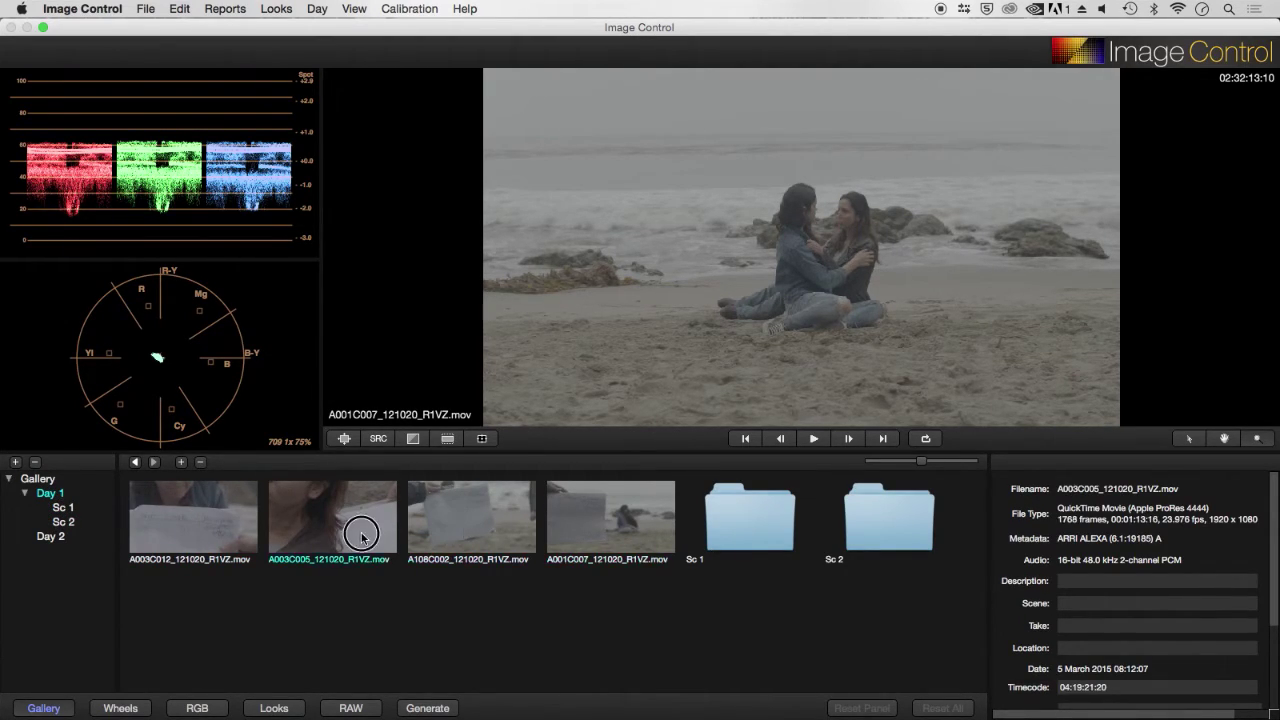
click(204, 554)
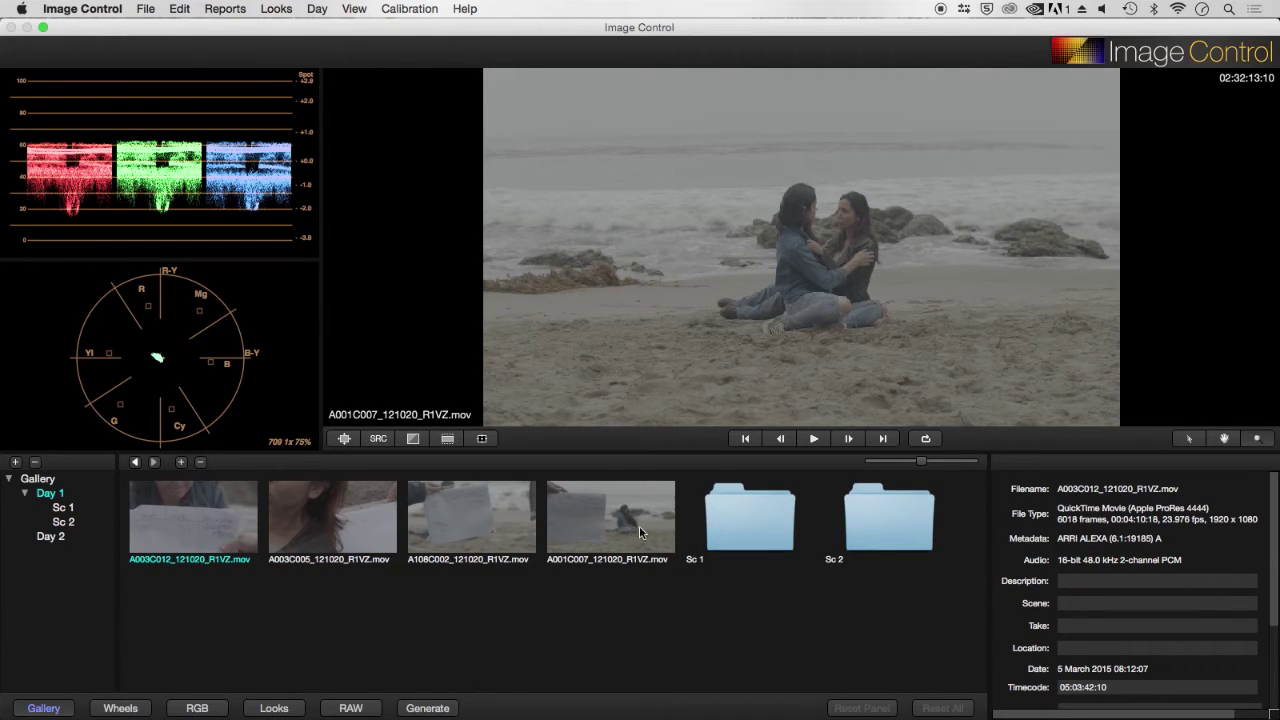
Load A108C002_121020_R1VZ.mov in the viewer, scrub forward through it, and briefly play and pause it.
click(420, 538)
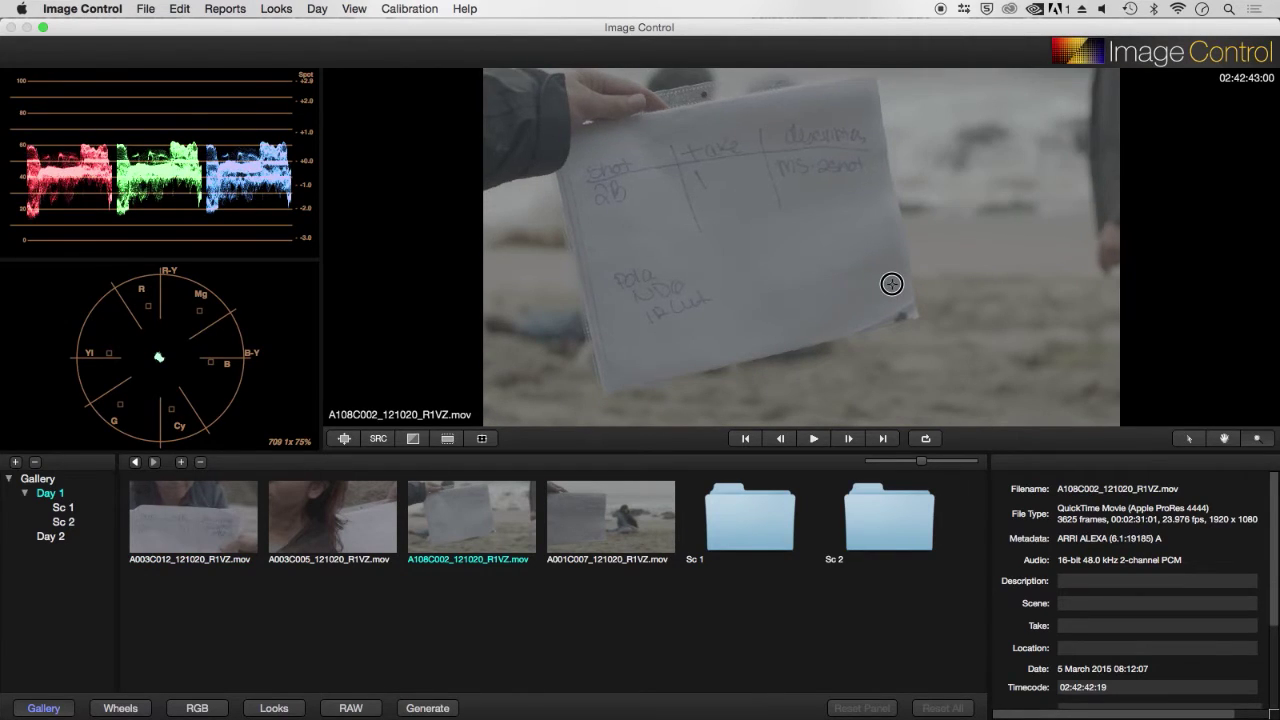
drag(949, 285, 1113, 275)
click(813, 441)
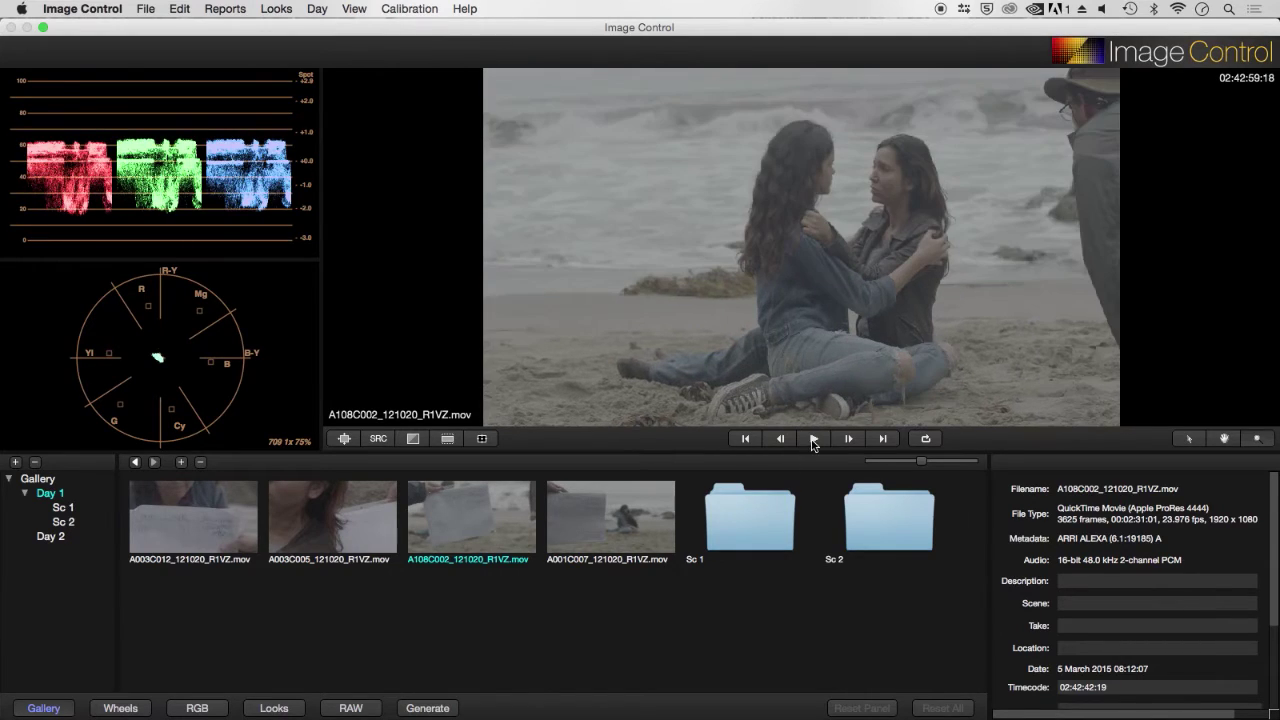
click(813, 441)
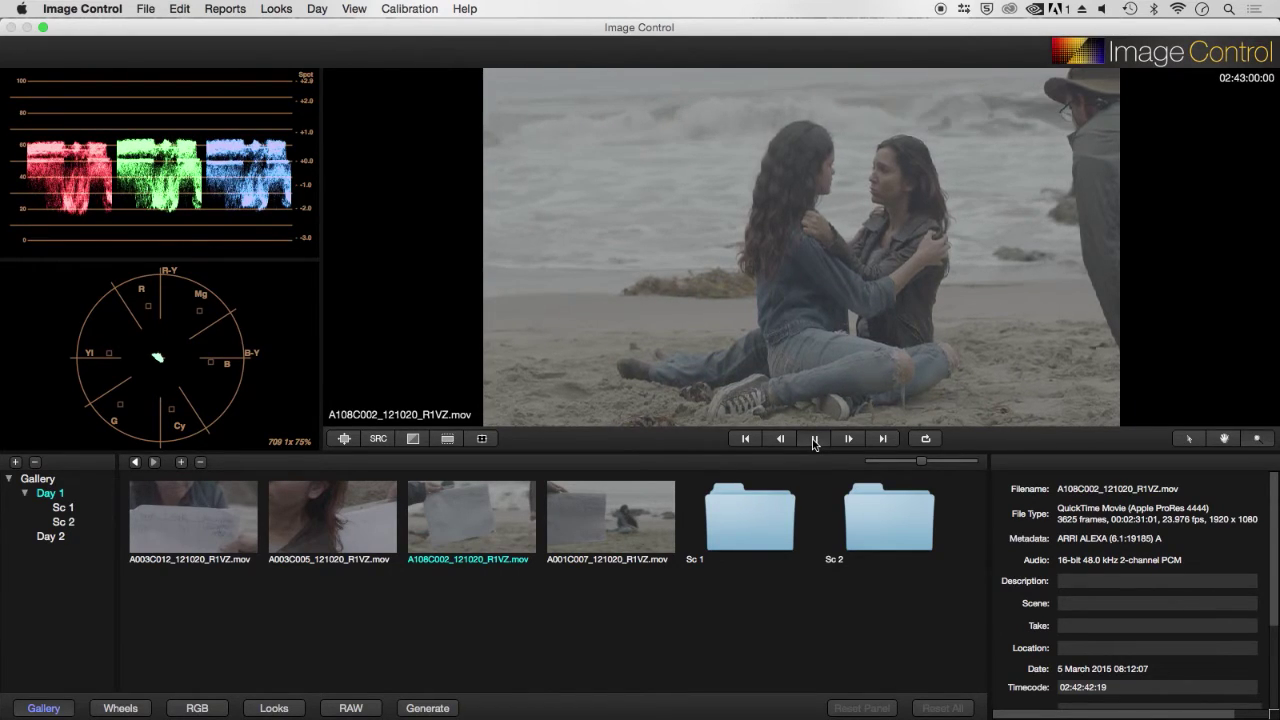
click(813, 441)
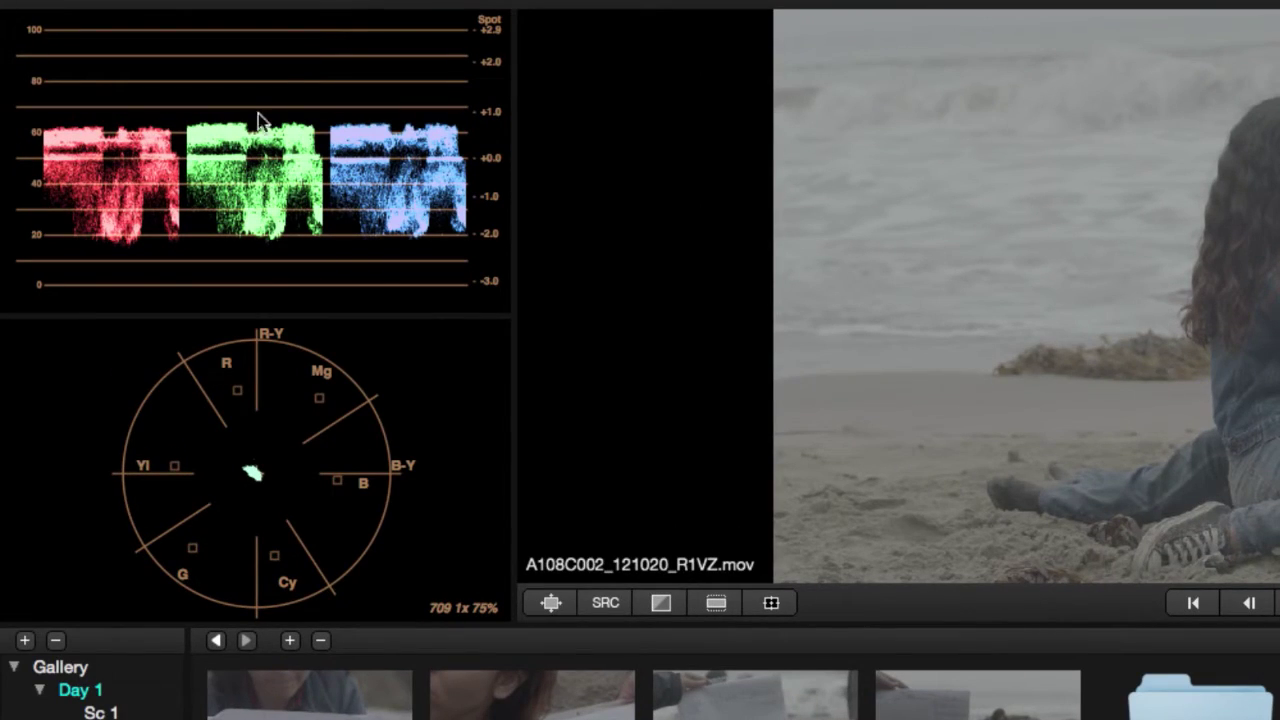
Show the luma waveform in the upper scope and switch it back to the RGB waveform.
right_click(176, 112)
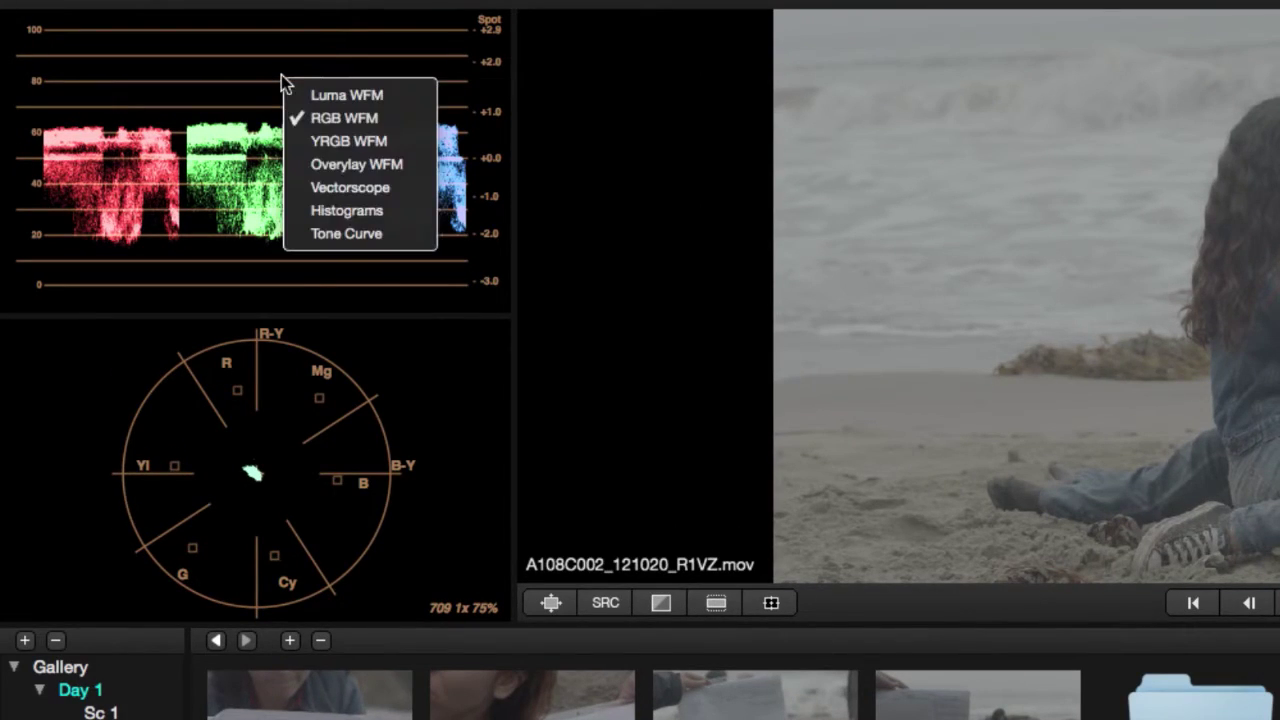
click(337, 95)
right_click(283, 136)
click(340, 170)
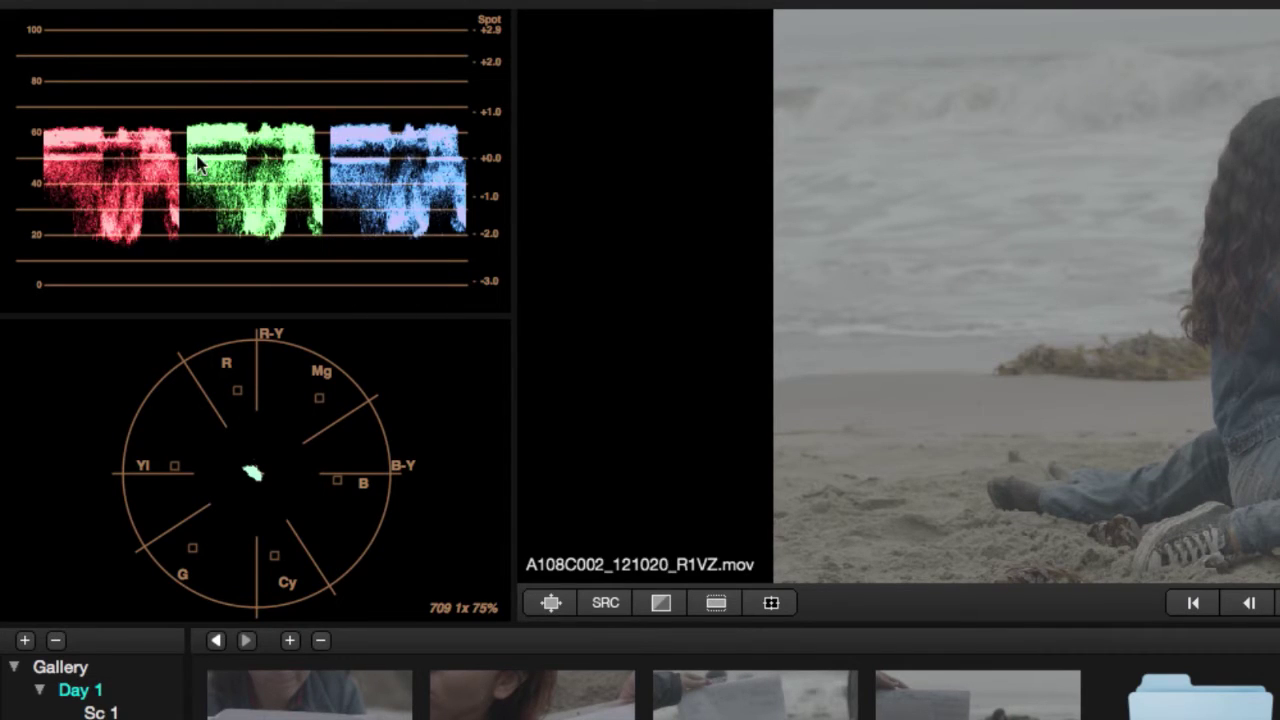
View the YRGB waveform, overlay waveform and vectorscope one after another in the upper scope.
right_click(335, 138)
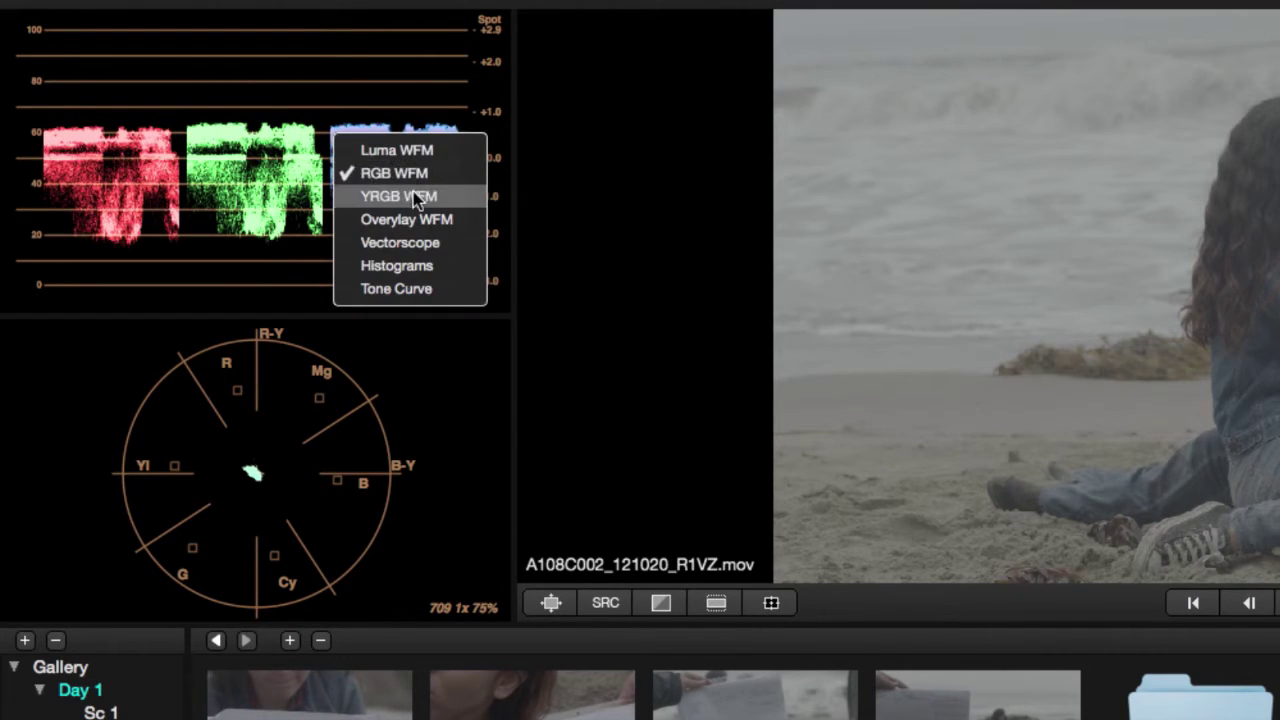
click(410, 196)
right_click(350, 97)
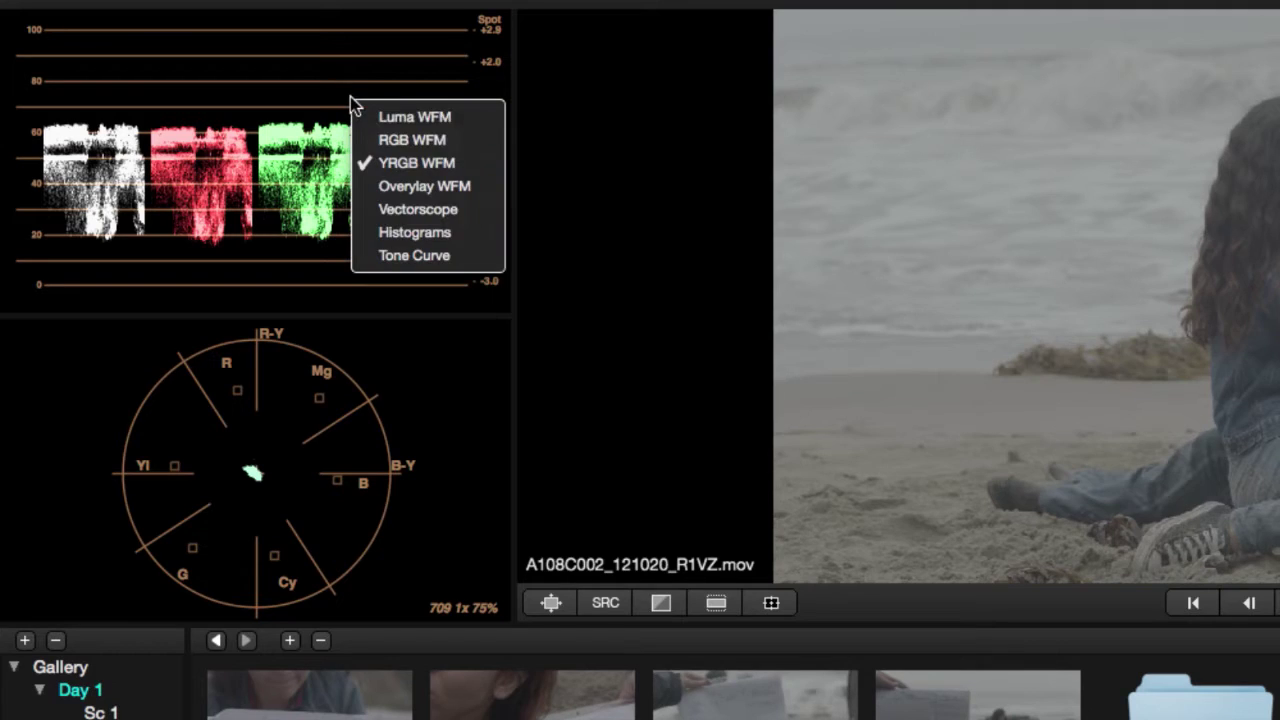
click(423, 184)
right_click(320, 156)
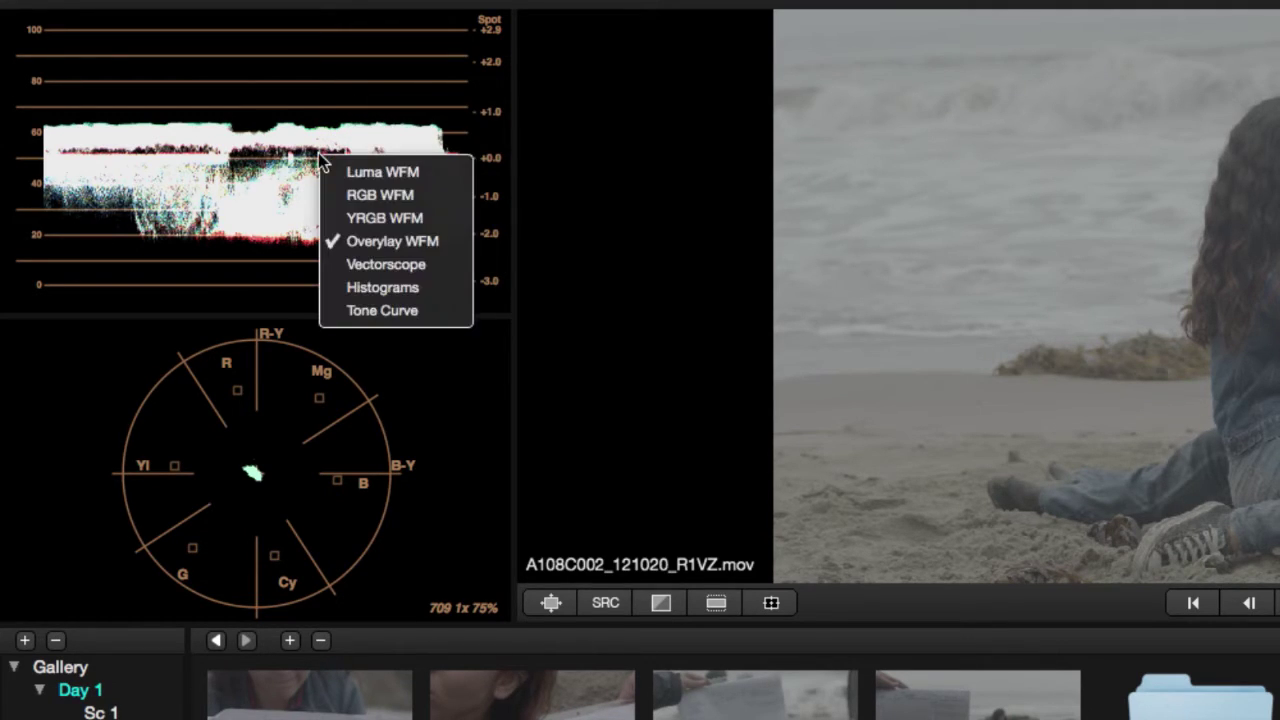
click(381, 265)
View the histograms and the tone curve in the upper scope.
right_click(302, 158)
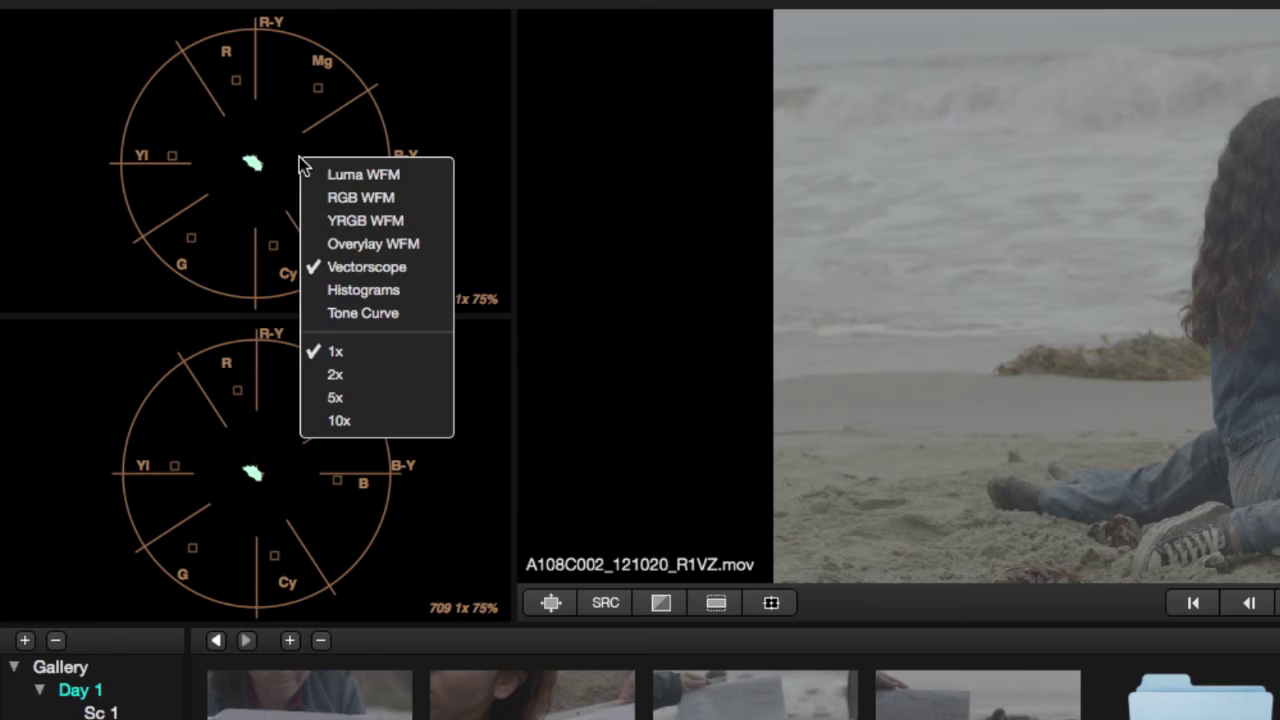
click(355, 292)
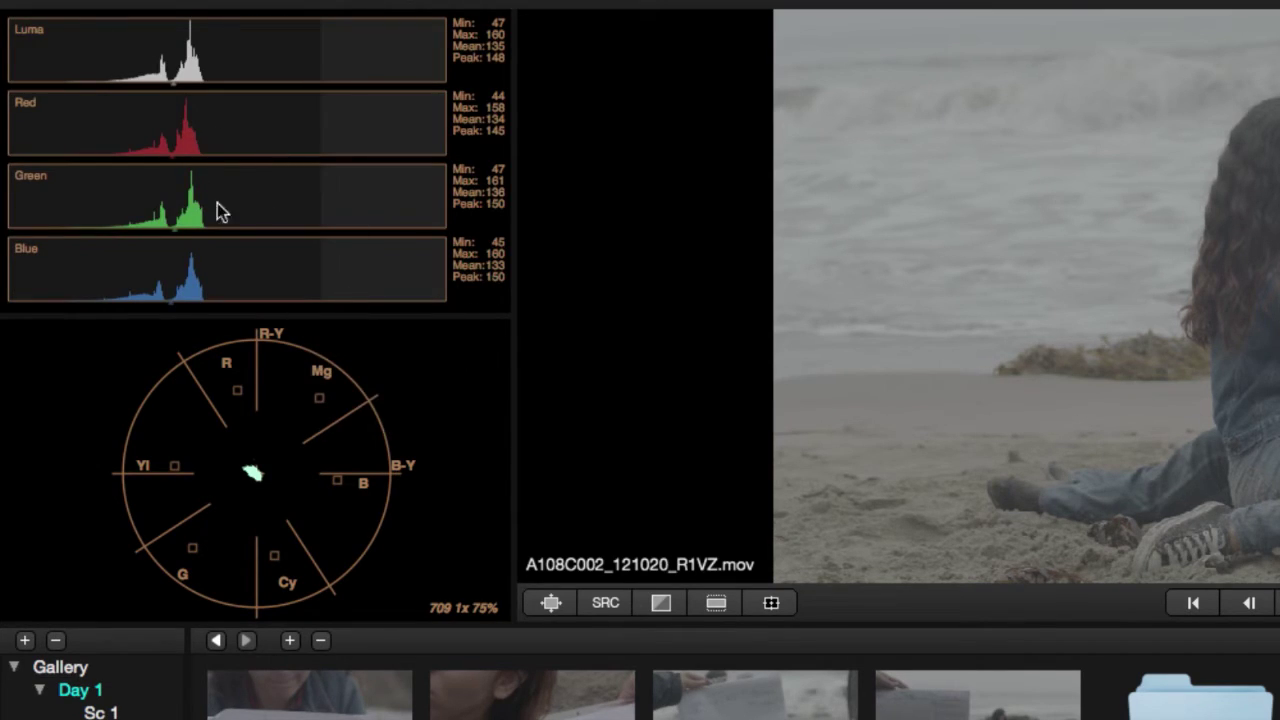
right_click(293, 154)
click(362, 303)
View the luma waveform once more and set the upper scope to the RGB waveform.
right_click(294, 141)
click(333, 163)
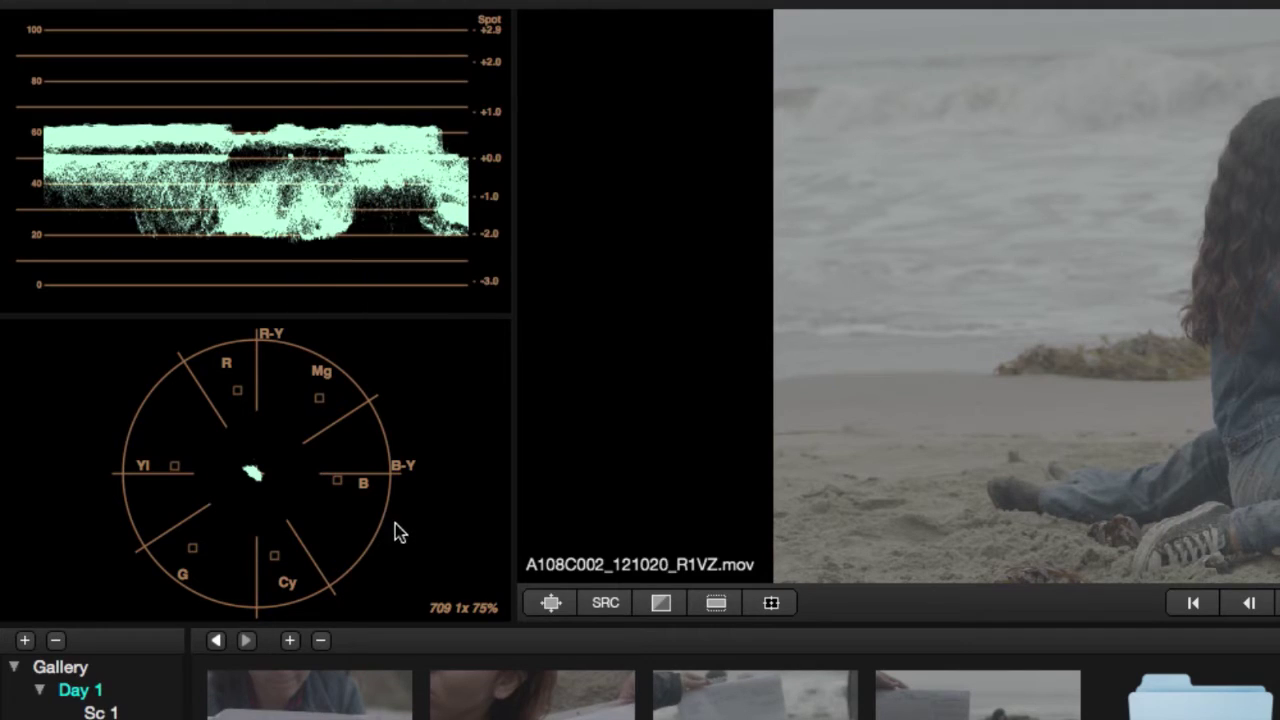
right_click(282, 148)
click(318, 178)
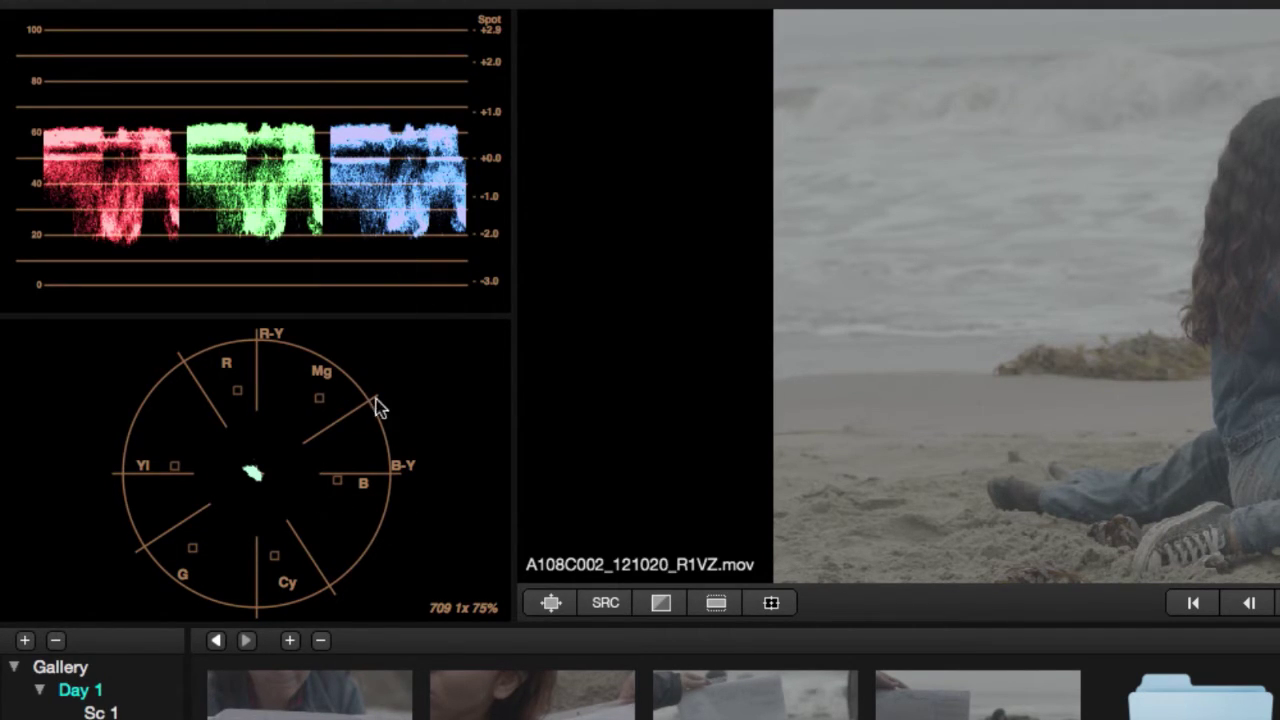
Set the upper scope to the luma waveform and check the display options of both scopes.
right_click(323, 141)
click(380, 157)
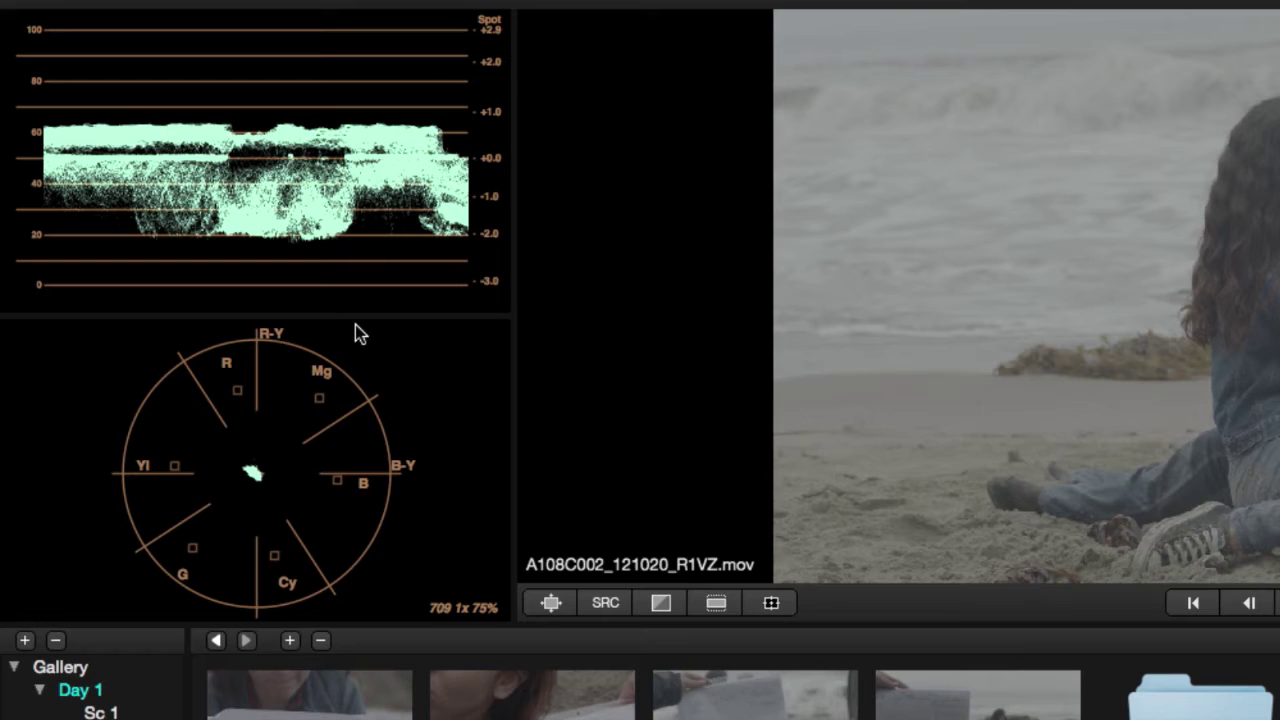
right_click(380, 474)
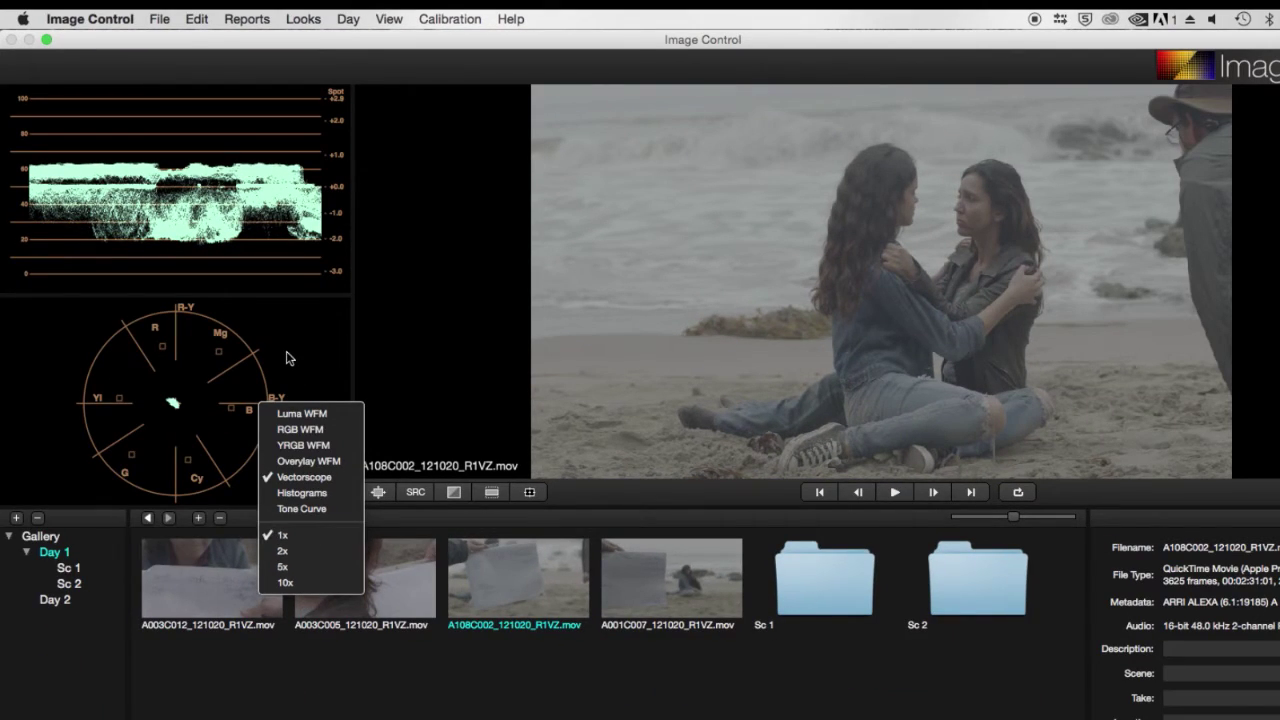
click(289, 356)
right_click(268, 181)
click(203, 162)
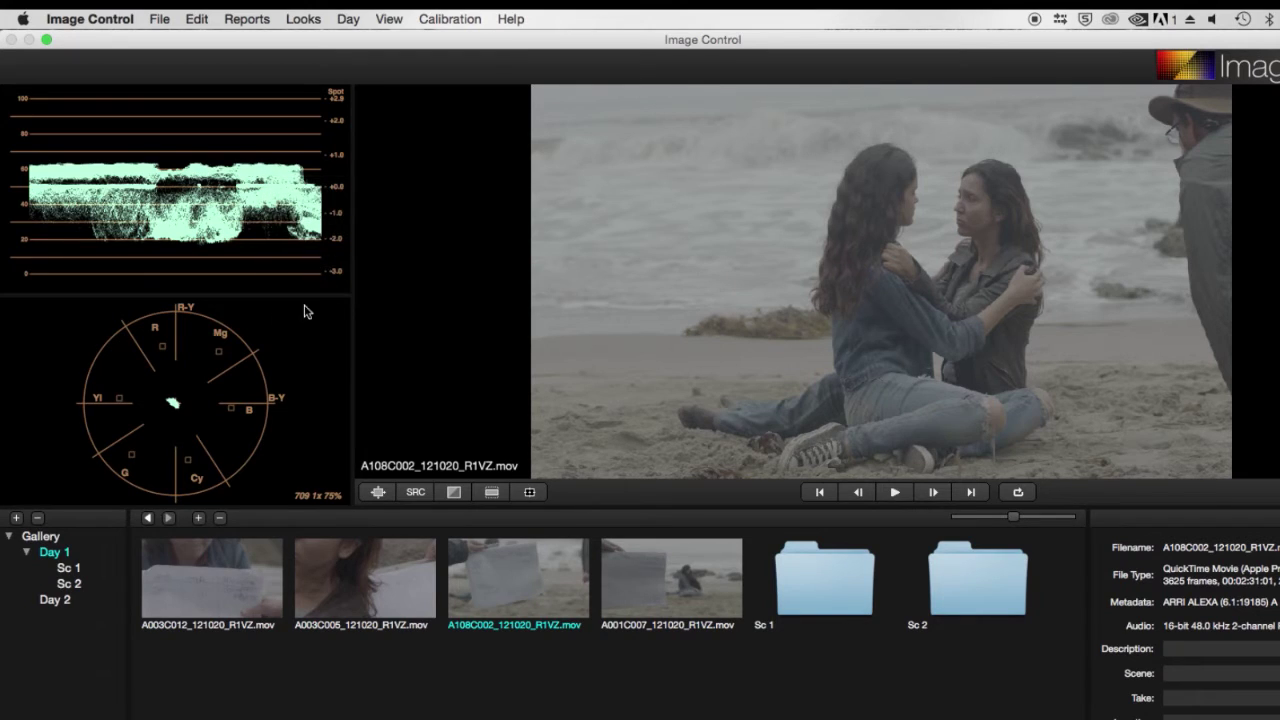
Resize the scope area beside the viewer, making it slightly wider.
drag(347, 309, 258, 294)
drag(252, 347, 374, 297)
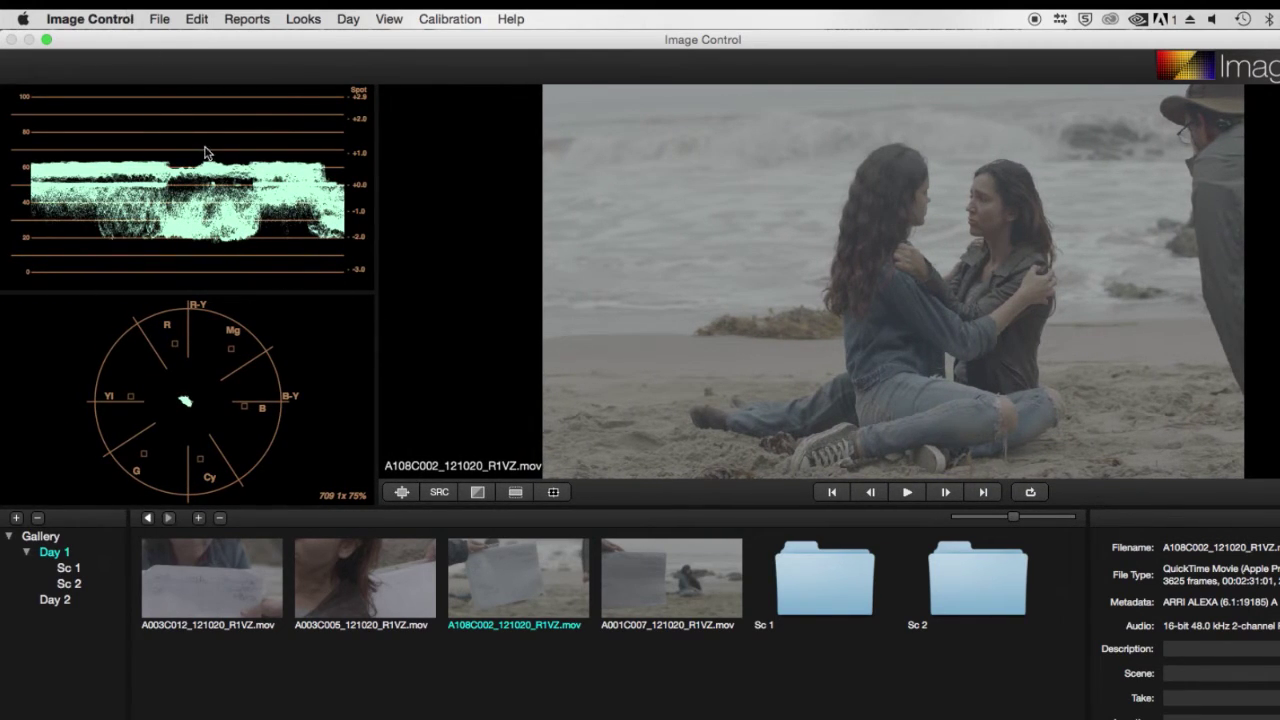
Enable Show Full Range Values on Waveform Monitor in the Test Instruments preferences and save them.
click(78, 17)
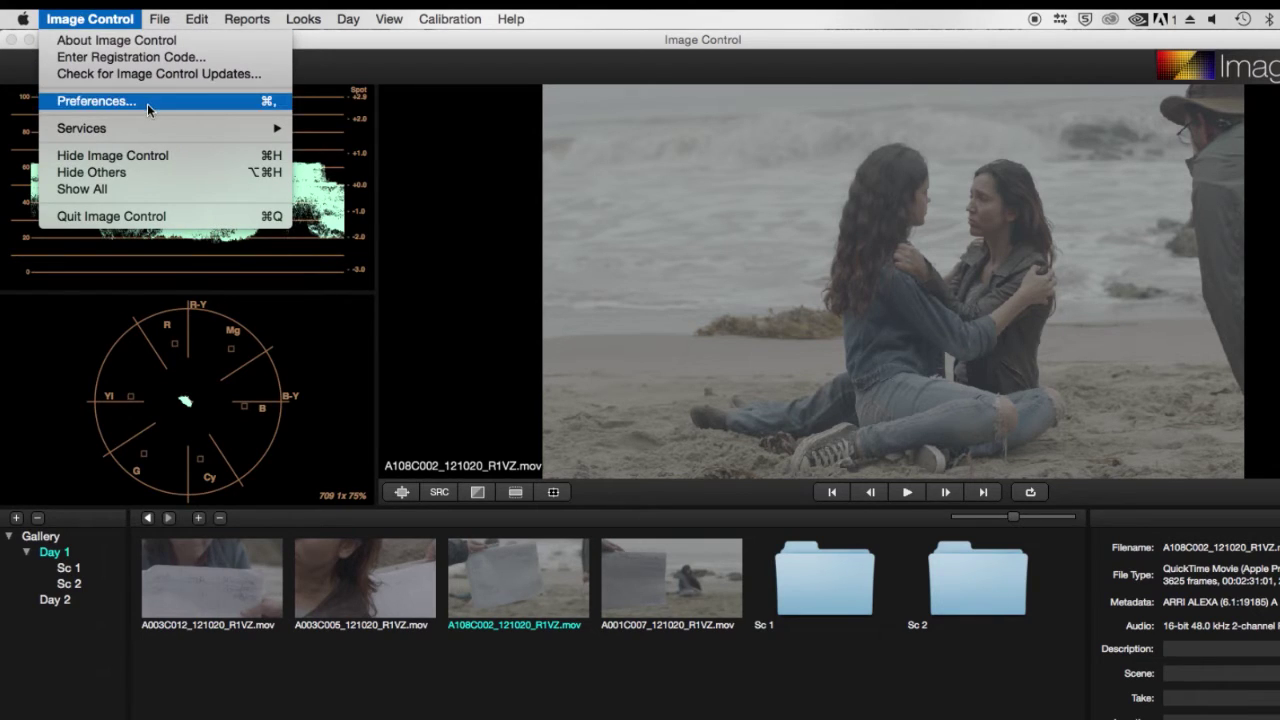
click(100, 101)
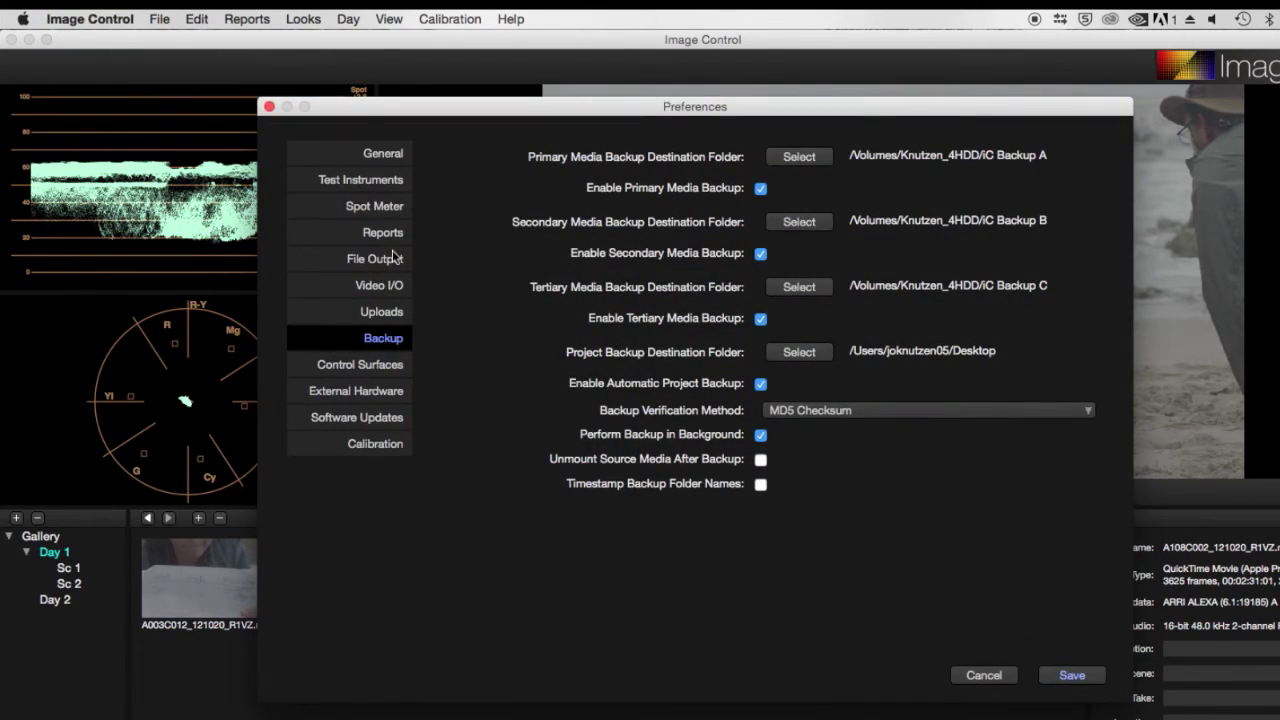
click(372, 181)
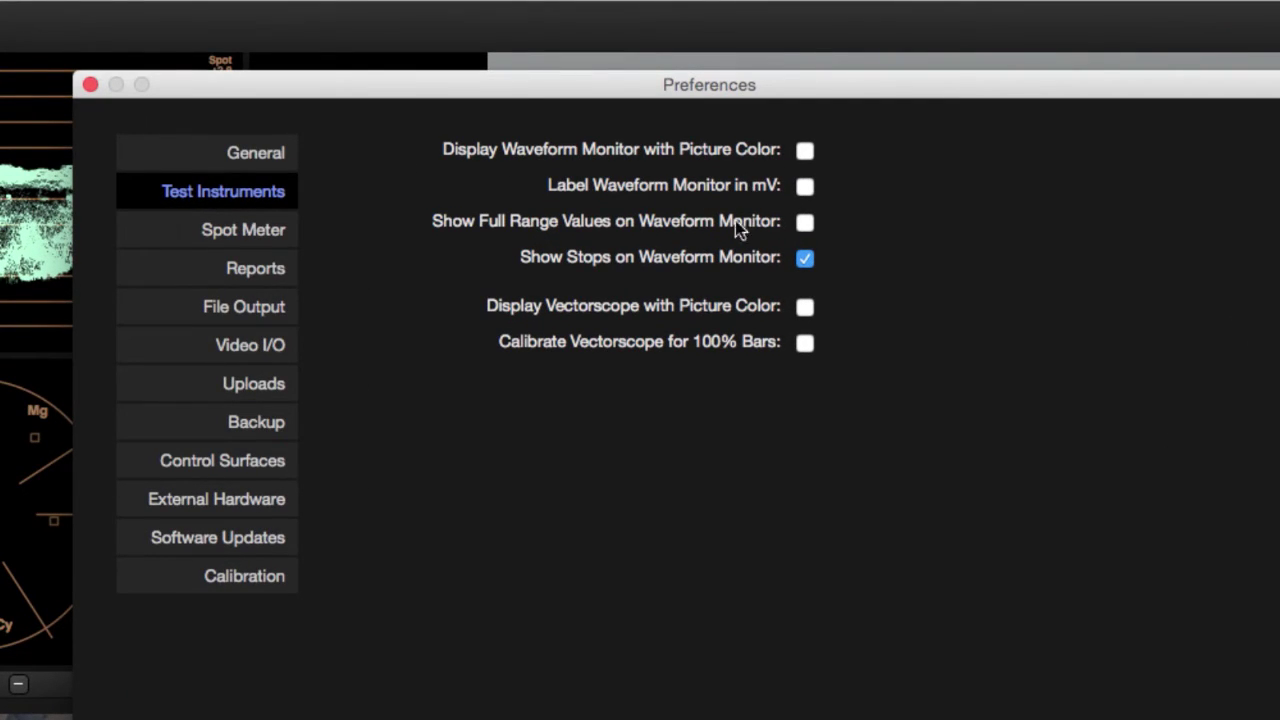
click(805, 222)
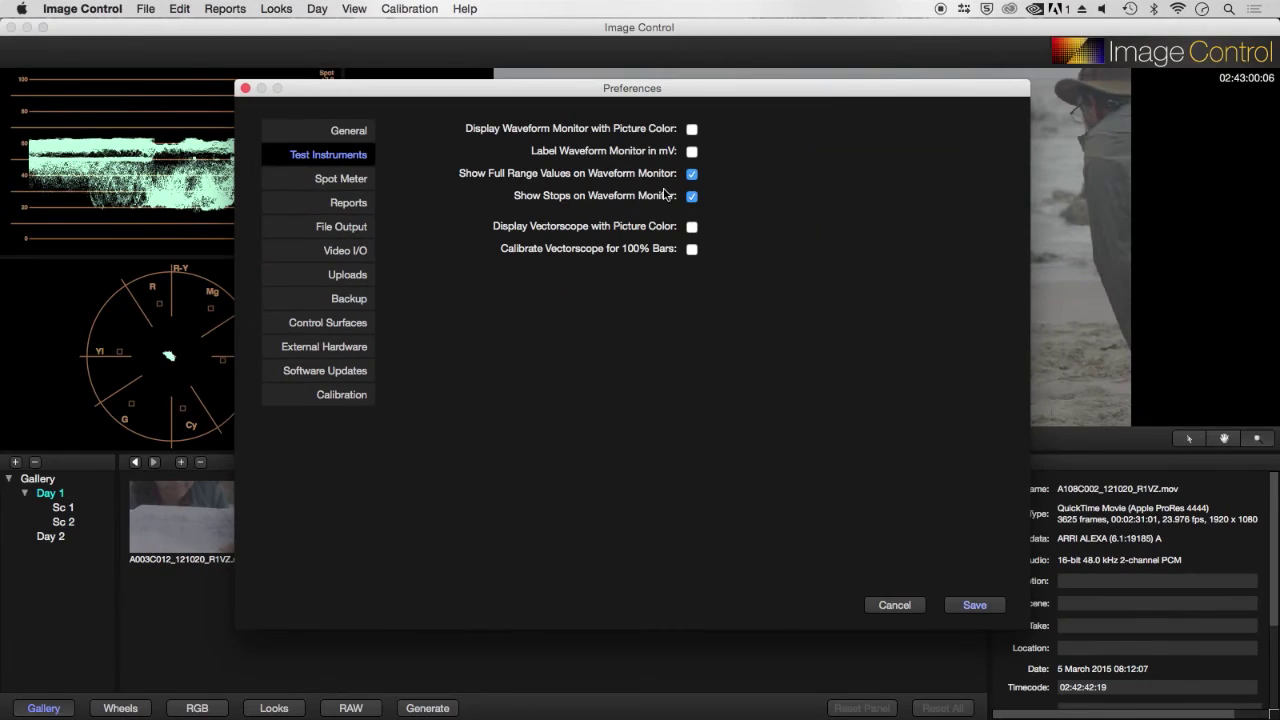
click(988, 609)
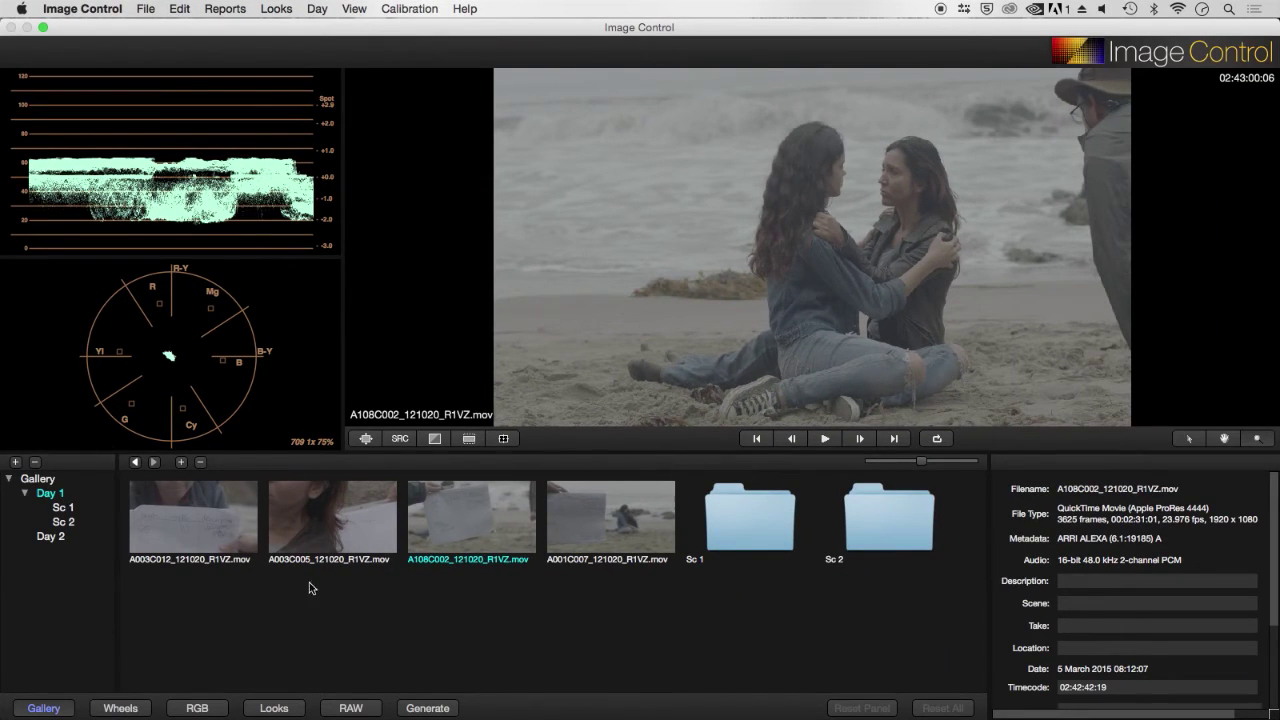
Adjust the gallery thumbnail size and look at the audio attachment options for clip A108C002_121020_R1VZ.mov.
mouse_move(922, 461)
mouse_down()
mouse_move(880, 460)
mouse_move(983, 460)
mouse_move(891, 460)
mouse_move(951, 460)
mouse_move(922, 460)
mouse_up()
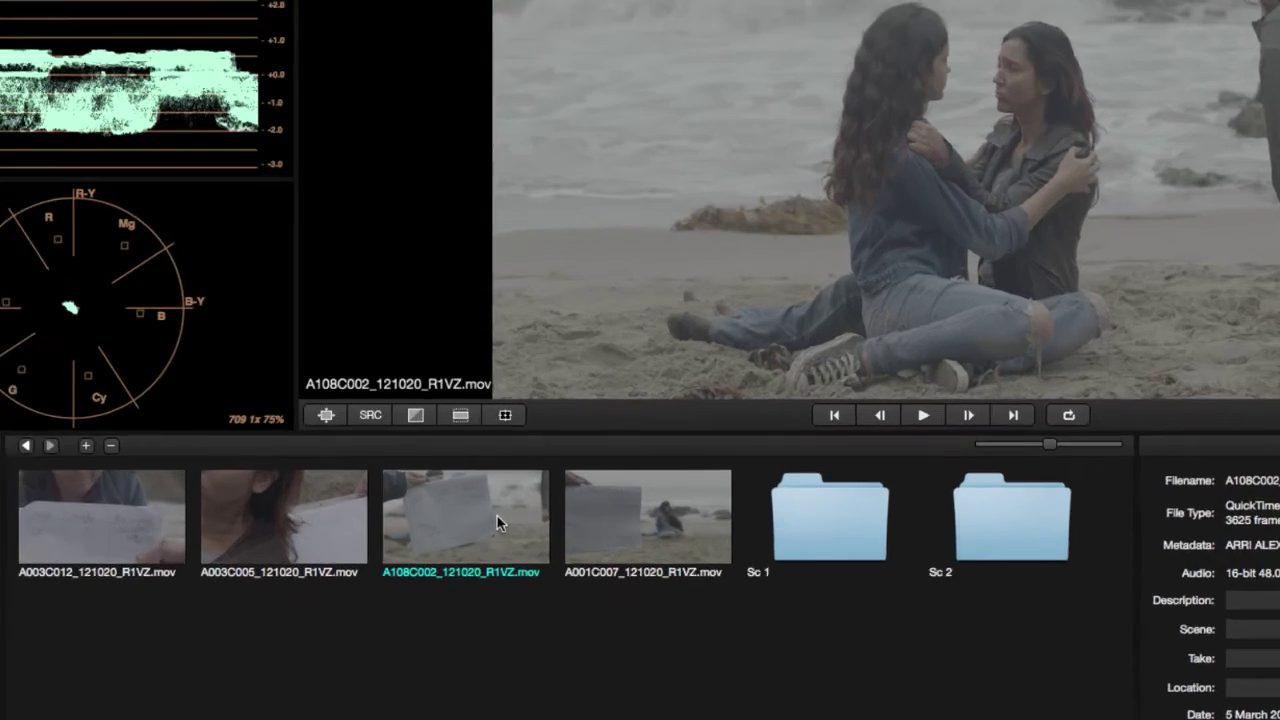
right_click(498, 516)
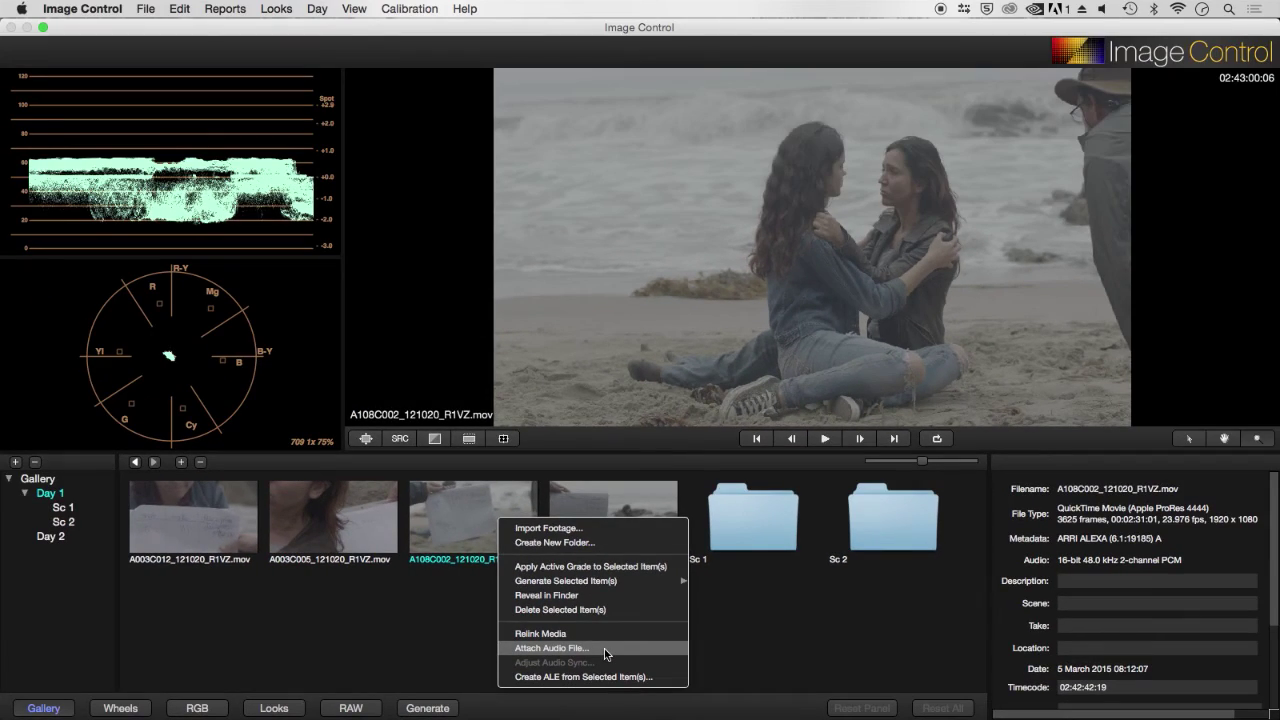
click(604, 648)
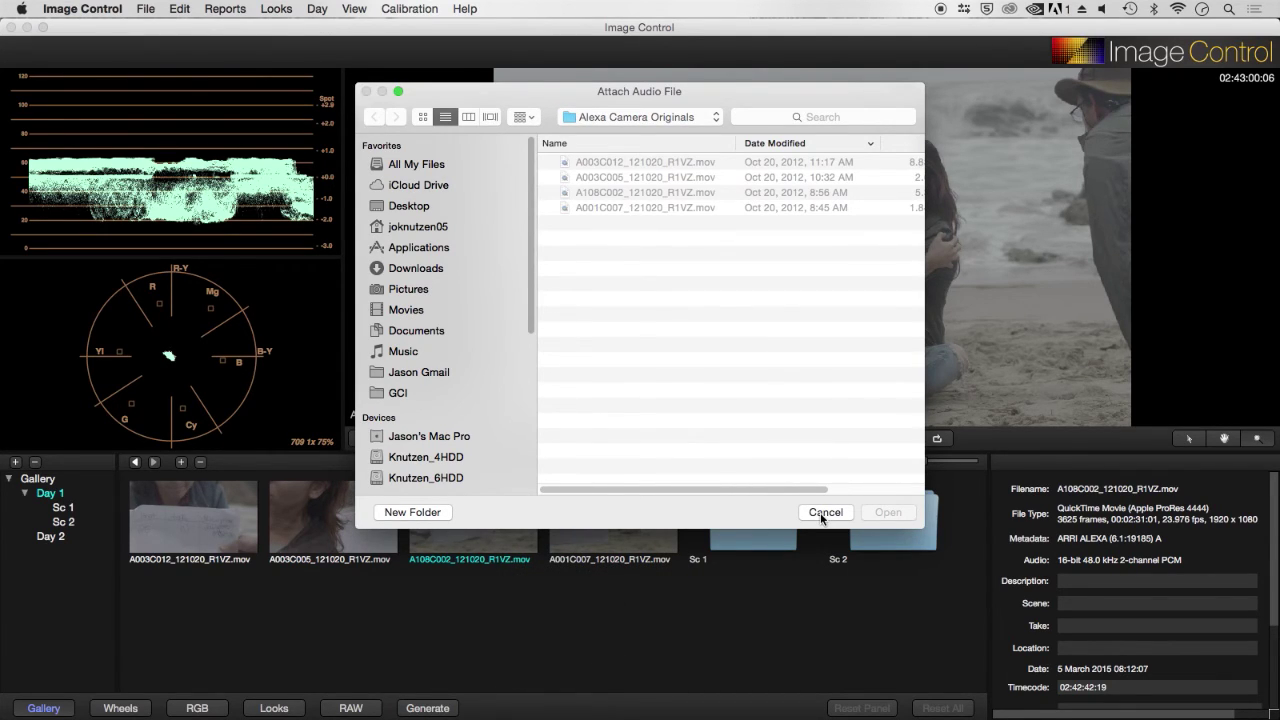
click(824, 513)
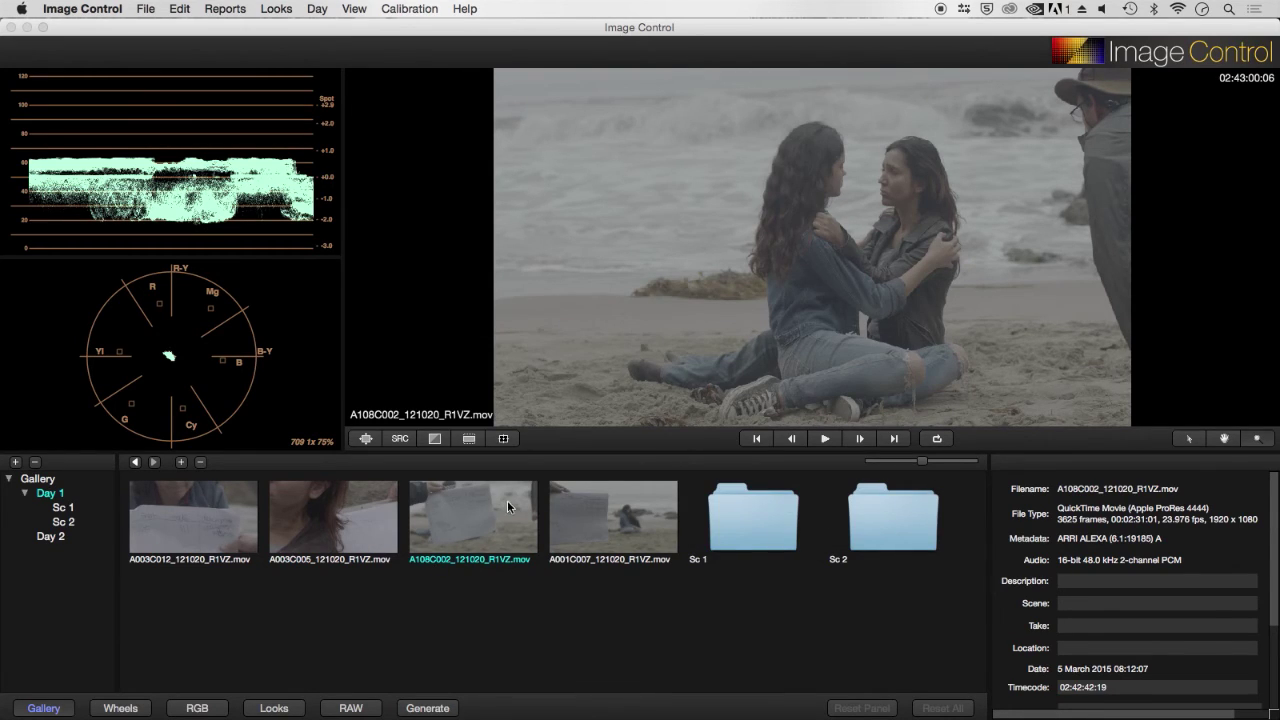
right_click(508, 507)
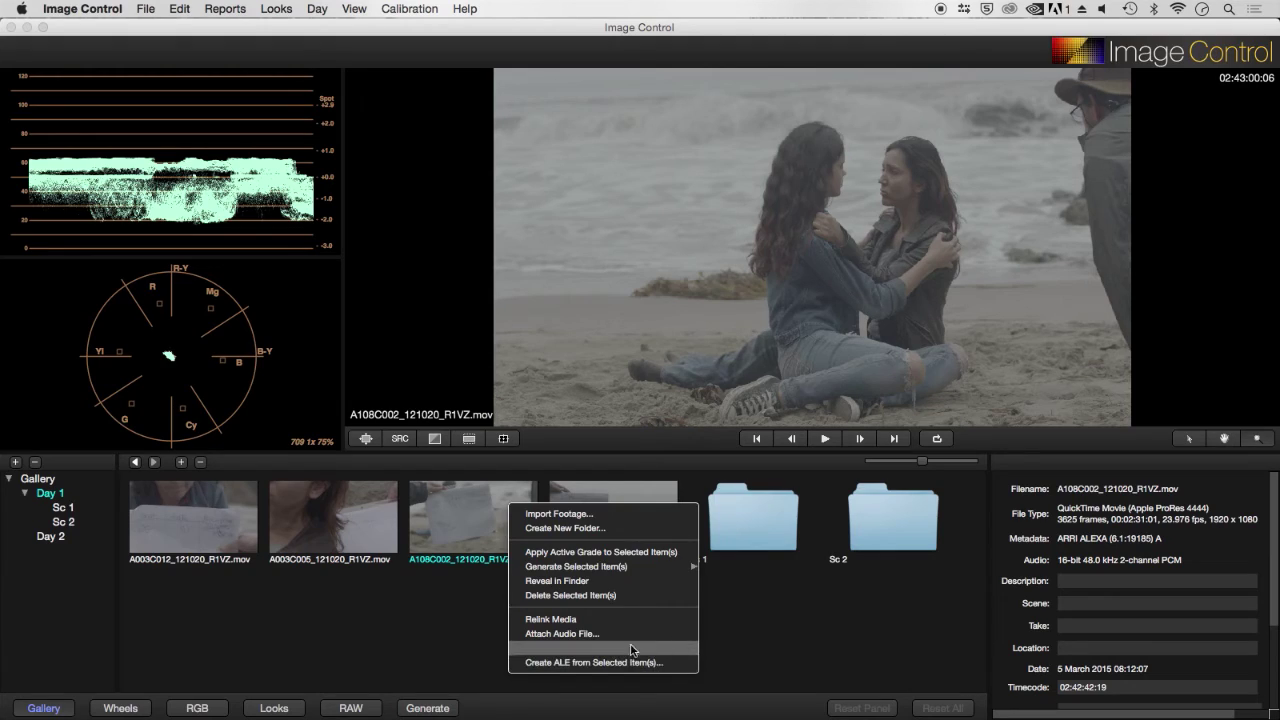
click(386, 638)
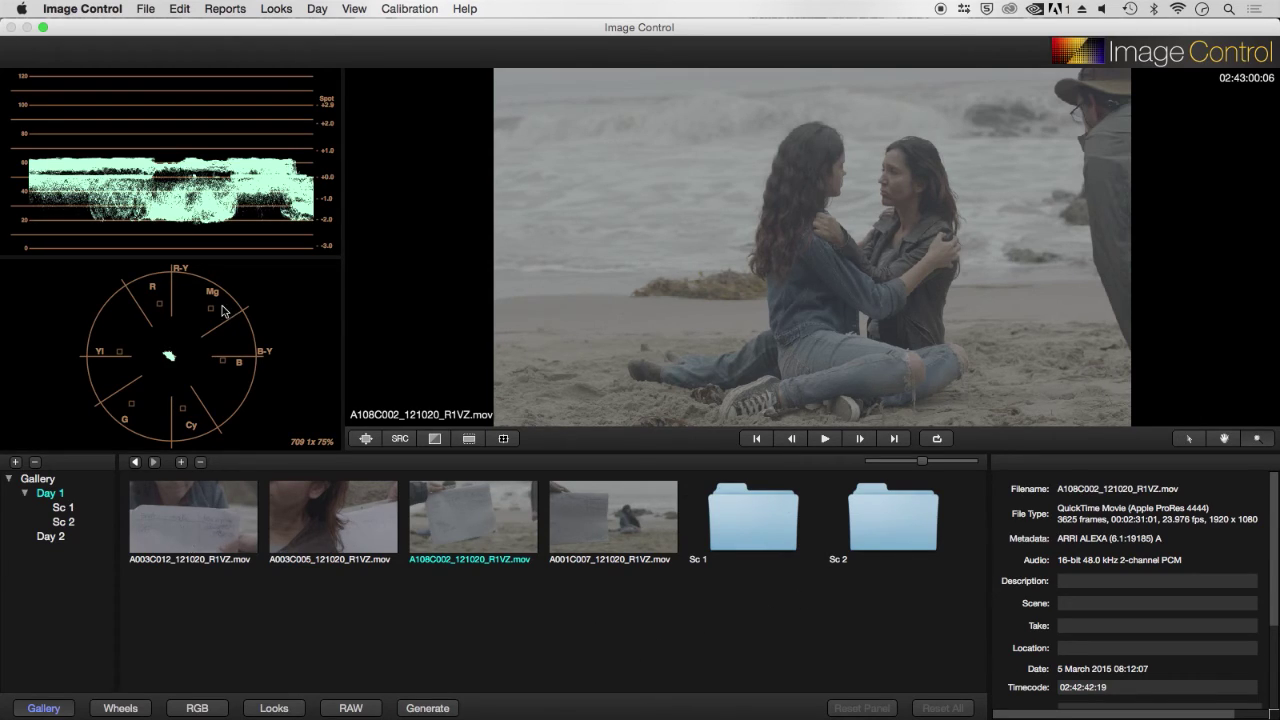
Review the project's options for importing files to the gallery, including from Alexa/Amira media.
click(155, 7)
mouse_move(322, 126)
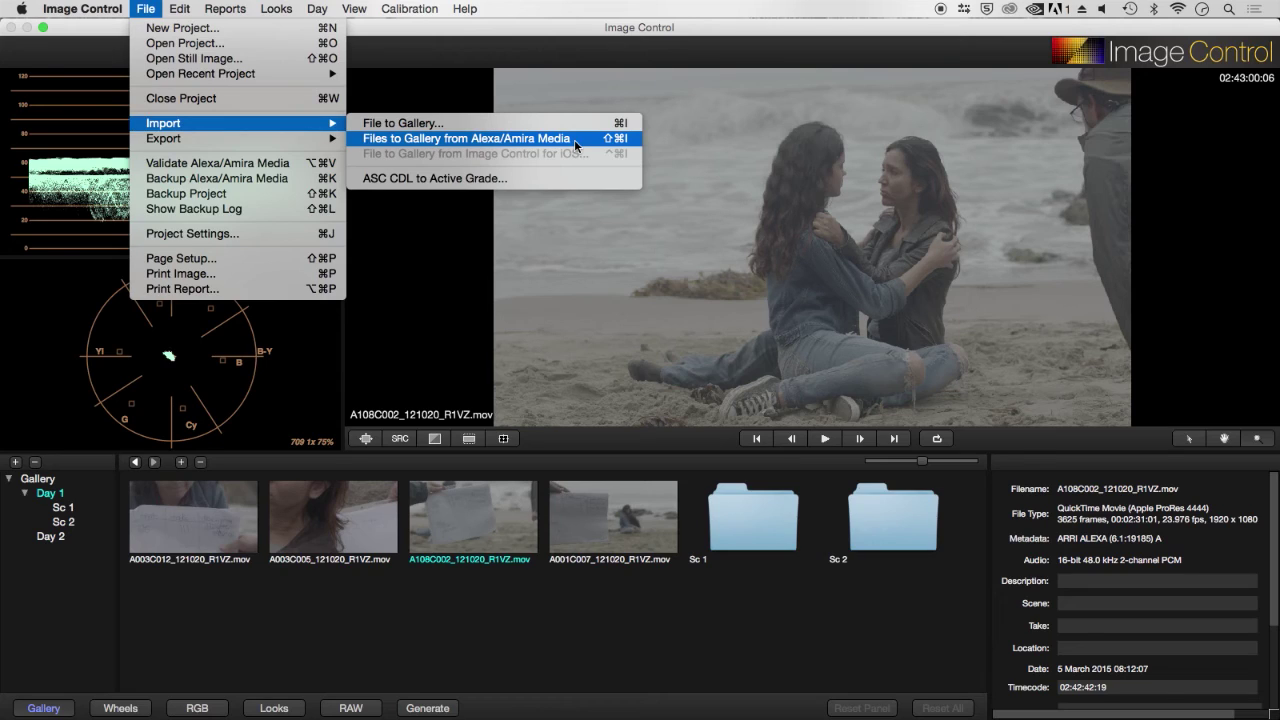
click(512, 636)
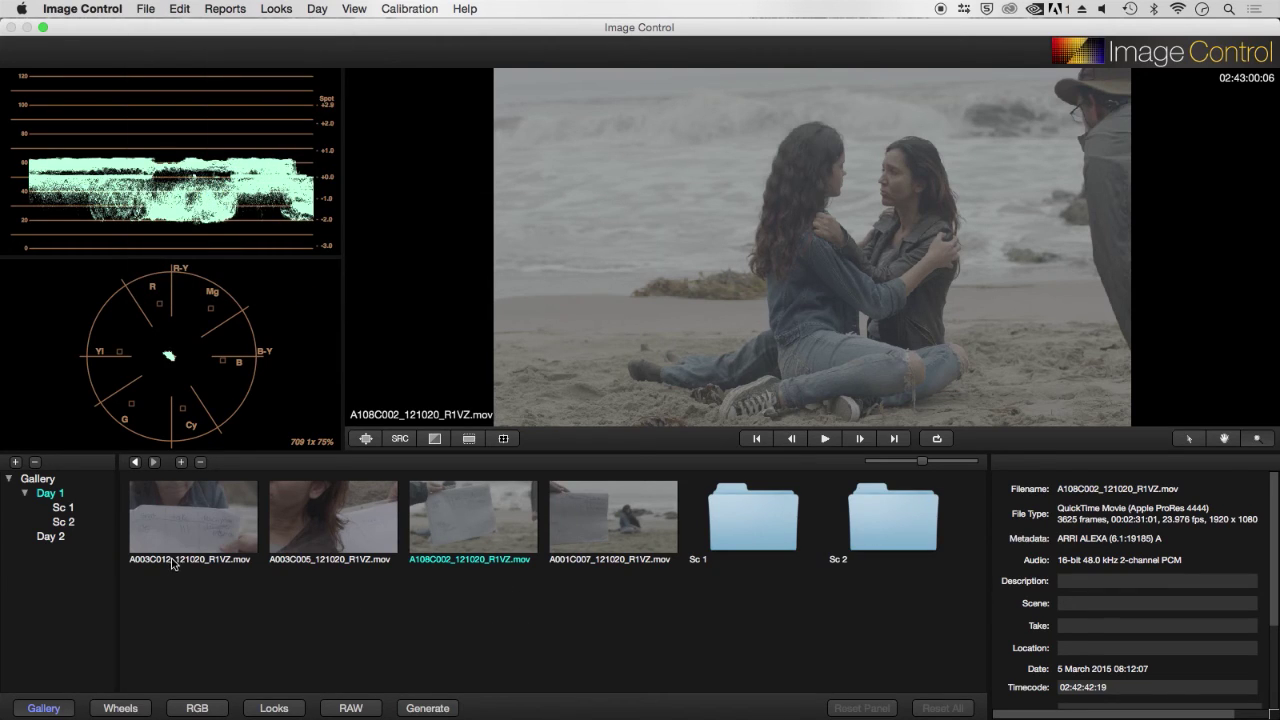